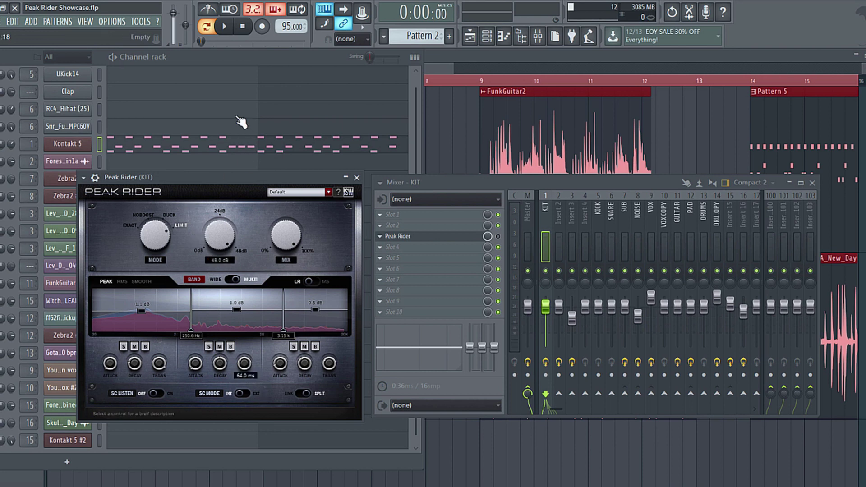
click(244, 60)
key(space)
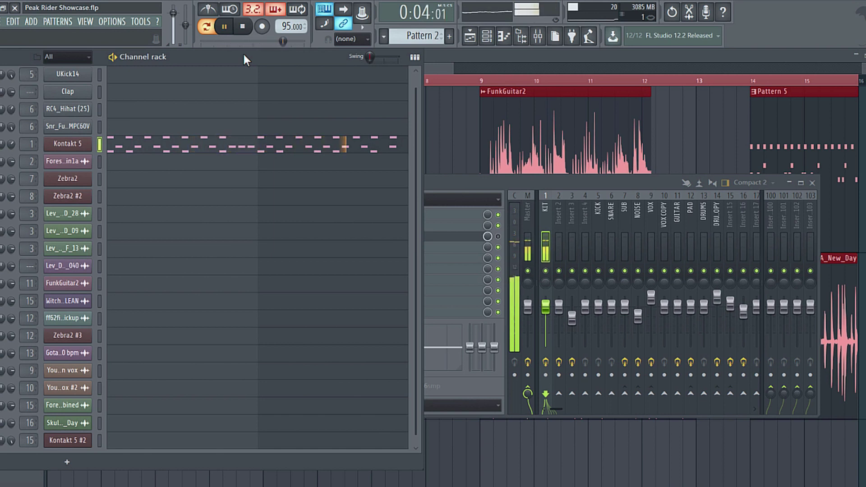
key(space)
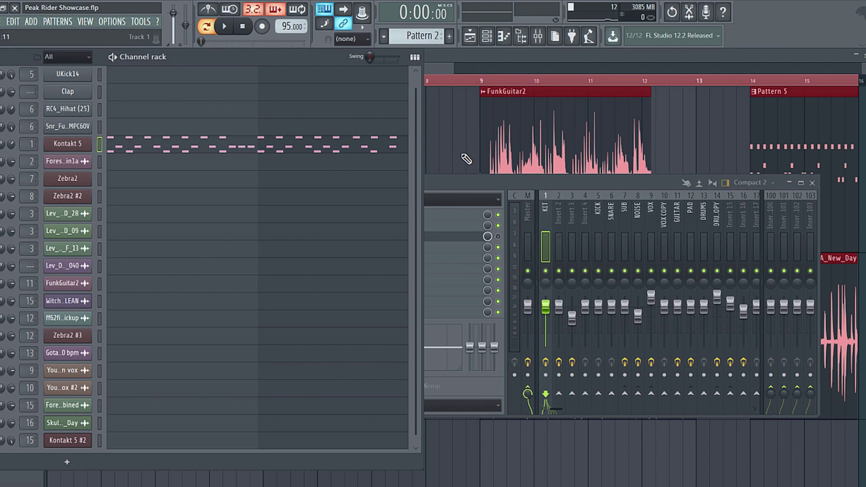
click(451, 236)
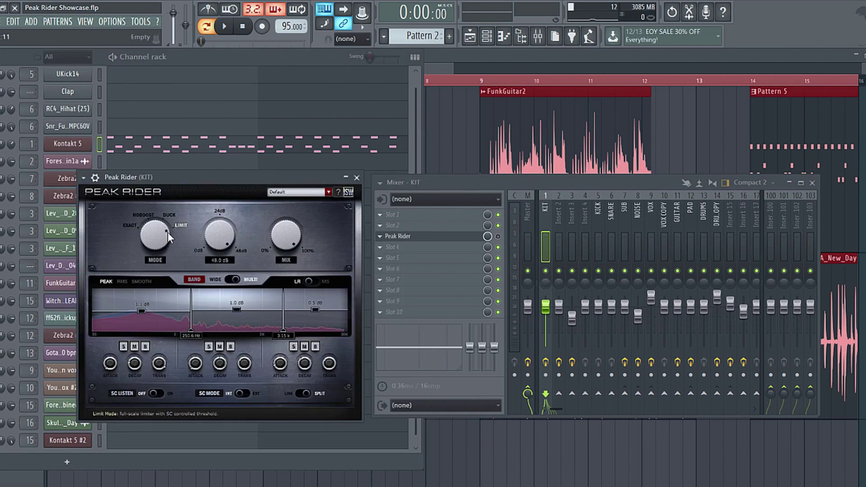
Move the Peak Rider window over the mixer and start playback
click(504, 236)
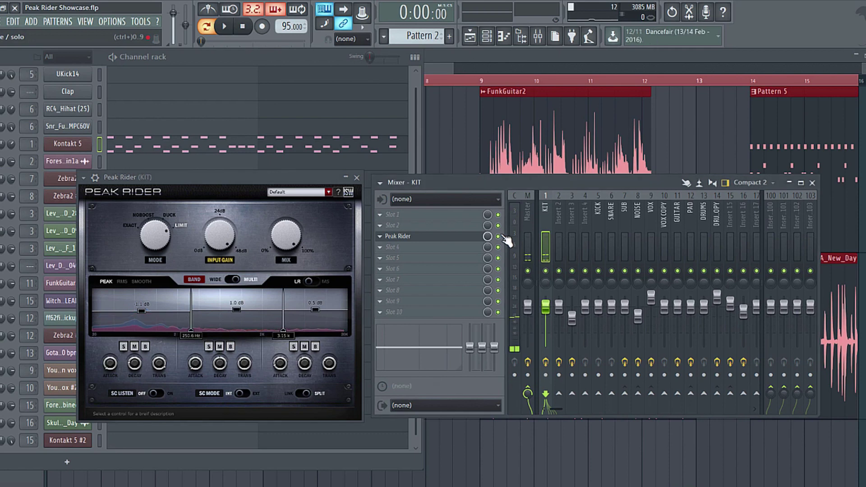
drag(279, 179, 321, 182)
key(space)
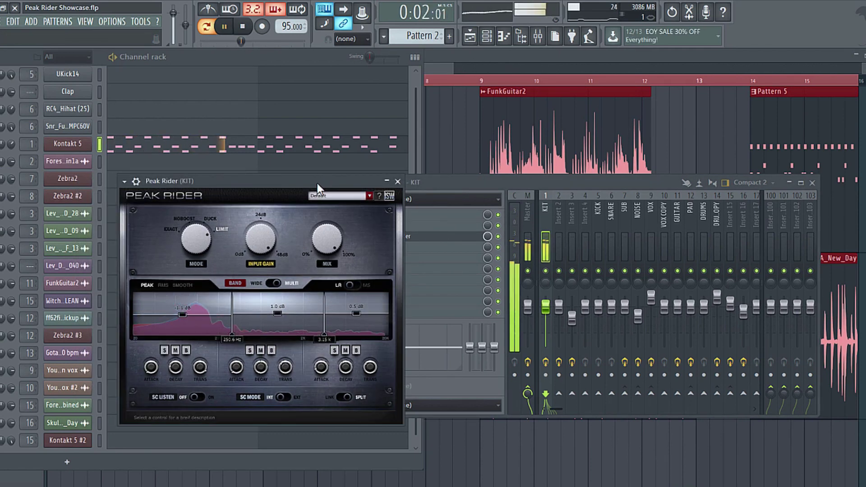
Sweep Peak Rider's mix to 0% and back to 100%, then show its 24 dB filter settings
mouse_move(330, 226)
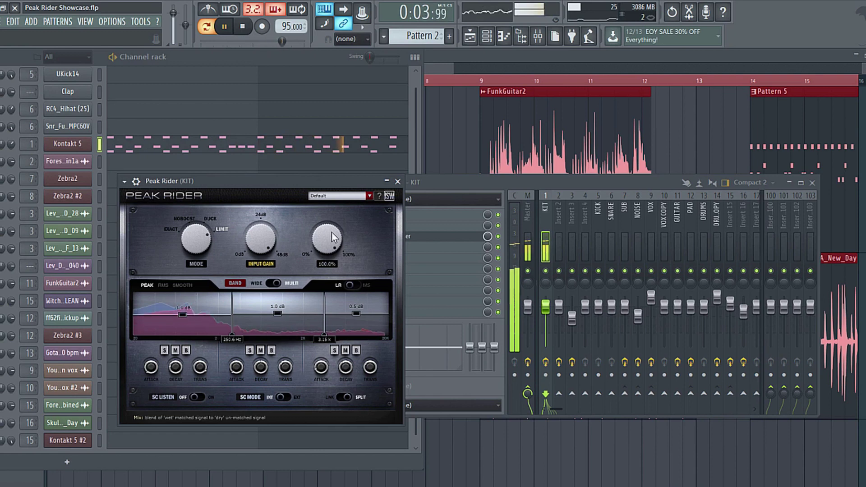
drag(331, 232, 328, 279)
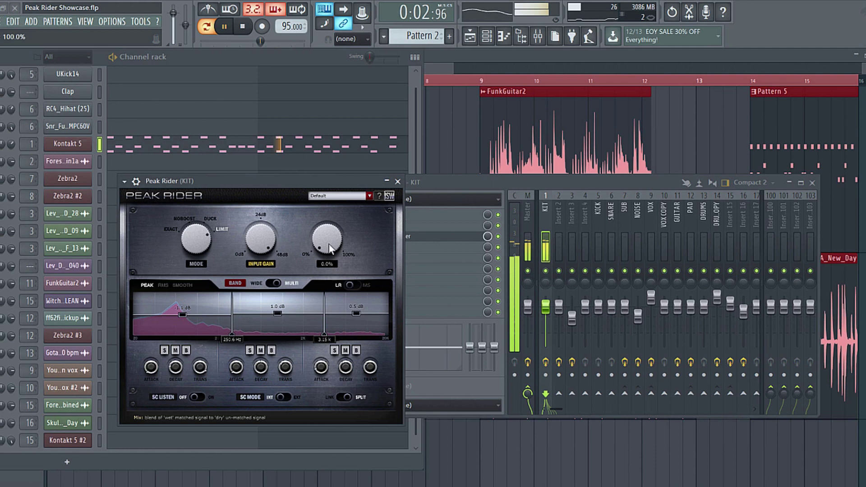
drag(329, 244, 327, 154)
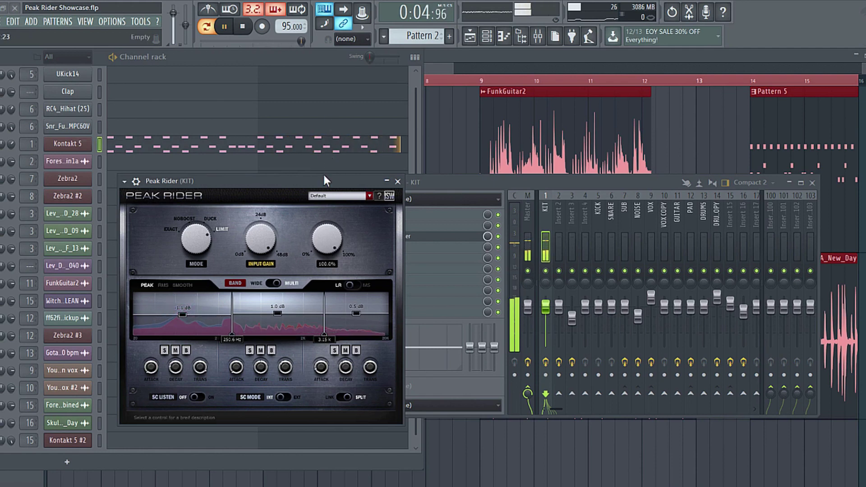
key(space)
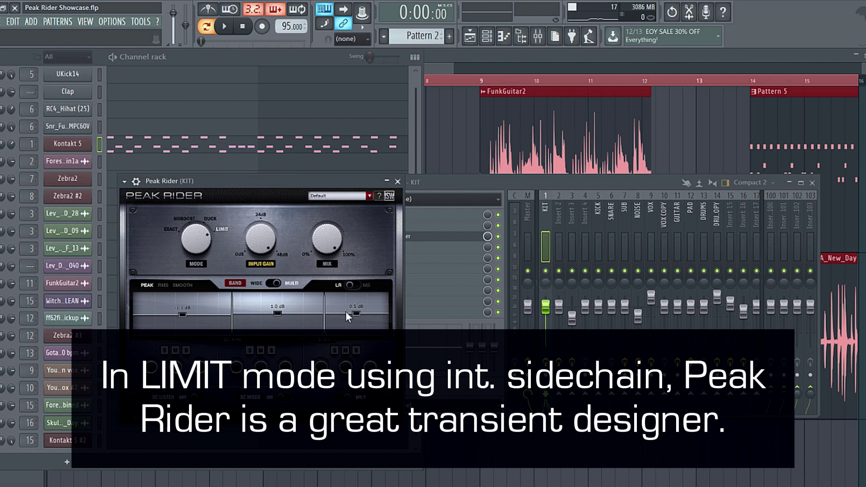
click(290, 303)
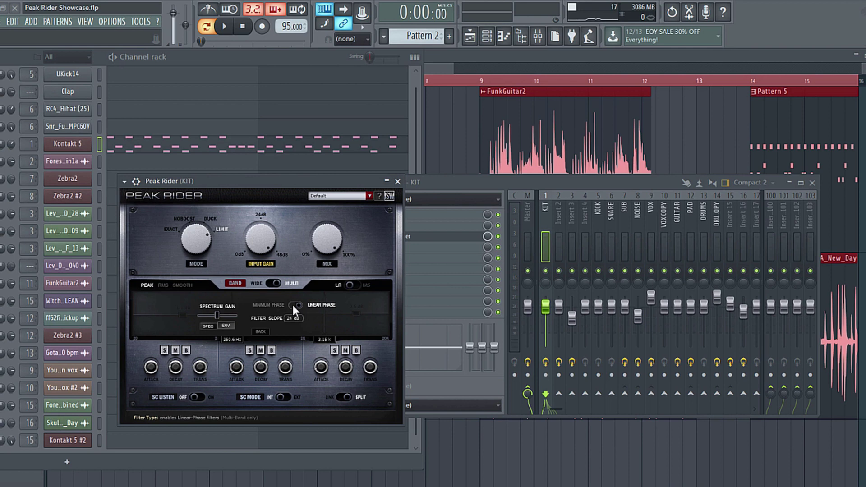
Return to Peak Rider's bands, shift the KIT mixer aside, and audition band 1 soloed
click(261, 331)
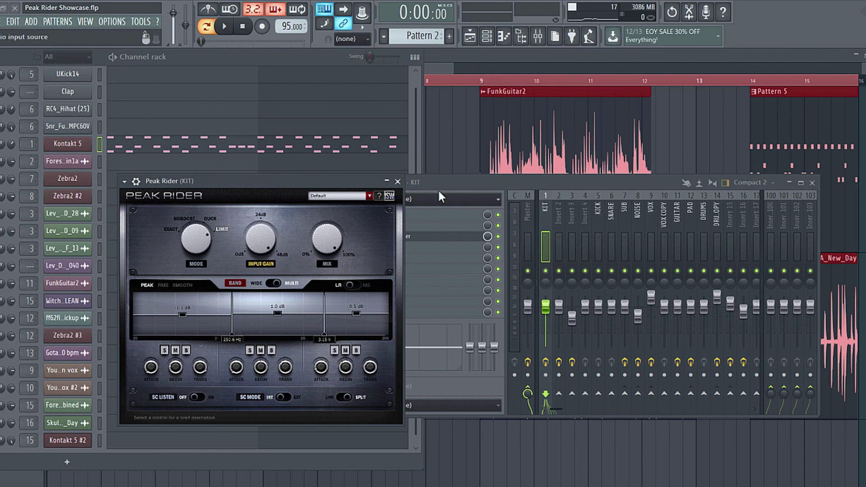
drag(450, 180, 489, 171)
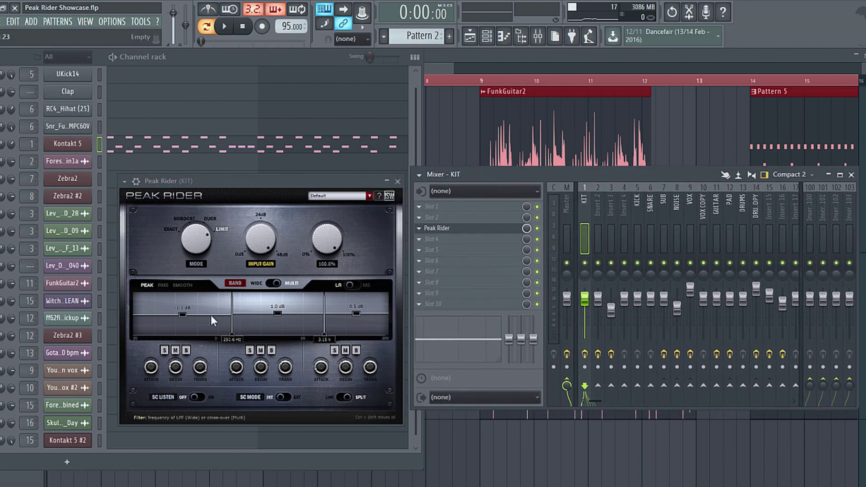
key(space)
click(165, 351)
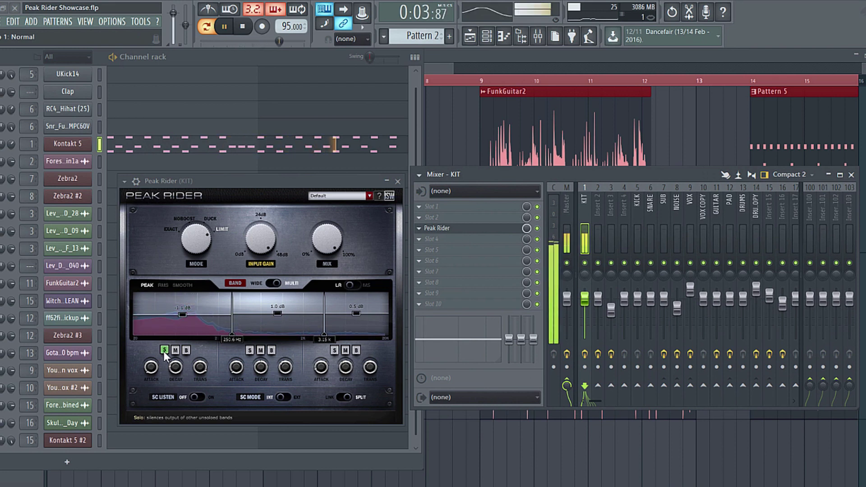
click(243, 27)
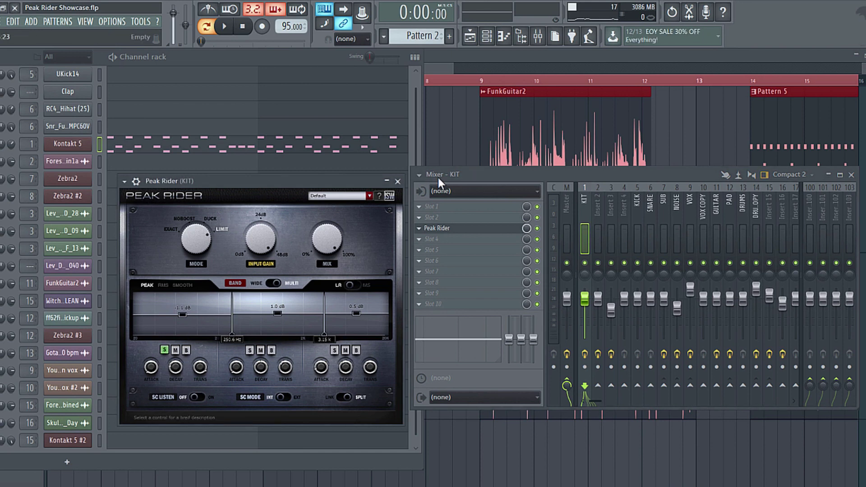
Unsolo the lowest band and audition the middle and high bands soloed
click(457, 172)
key(space)
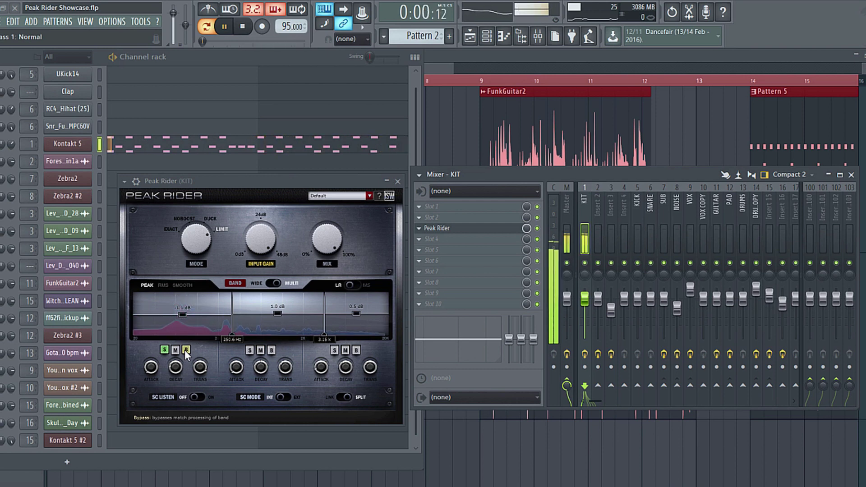
key(space)
click(164, 350)
click(249, 350)
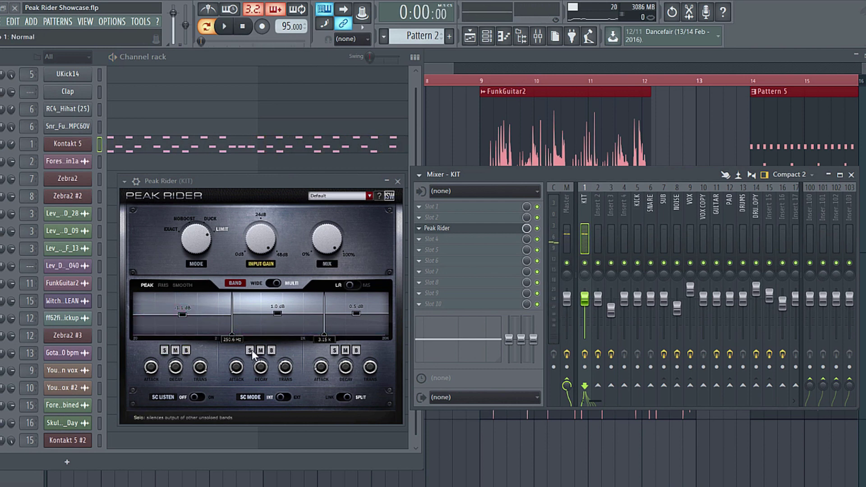
click(335, 350)
key(space)
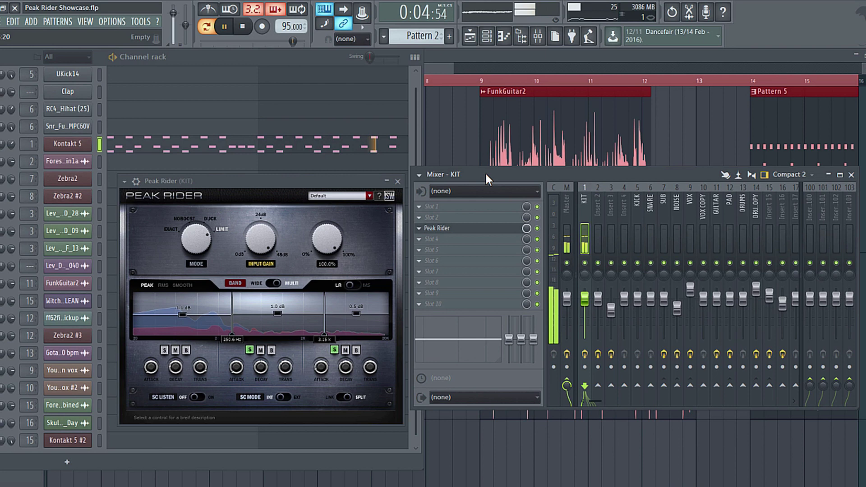
key(space)
key(space)
key(space)
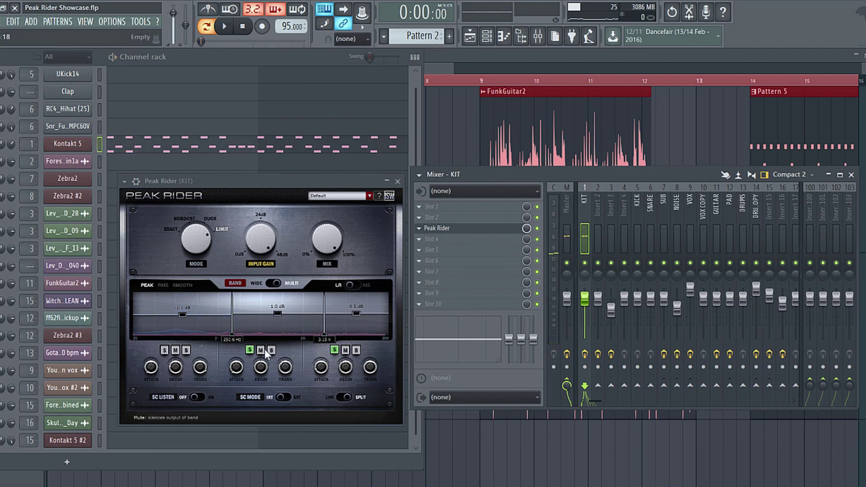
Compare the middle and high bands with matching bypassed, then restore matching on both
click(270, 350)
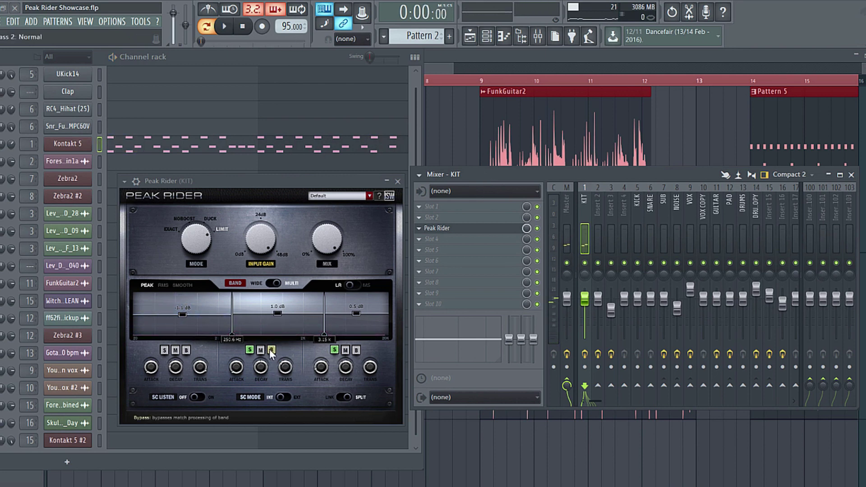
click(356, 349)
key(space)
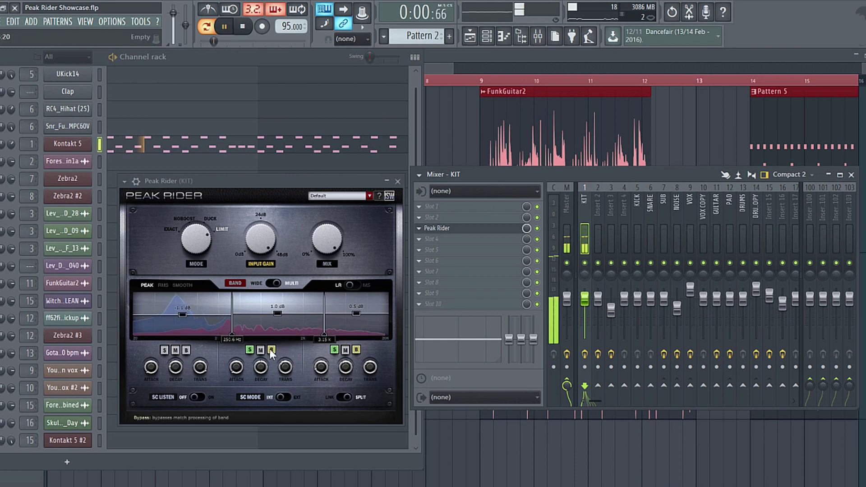
click(270, 350)
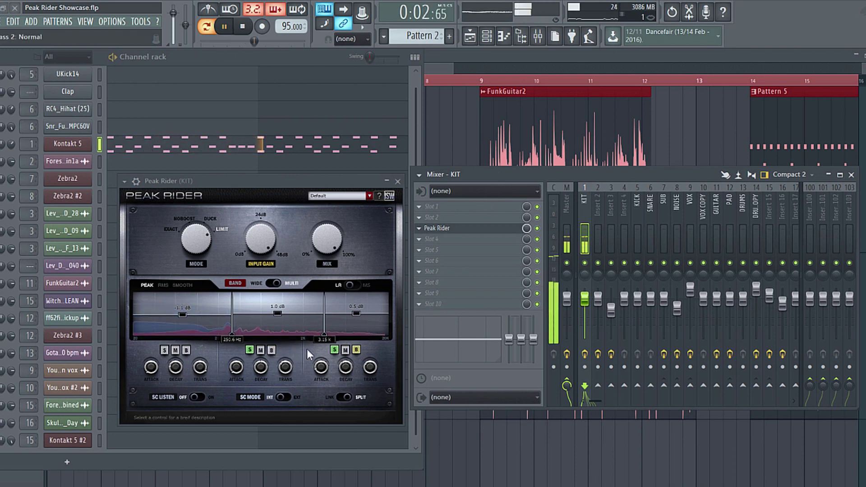
click(357, 349)
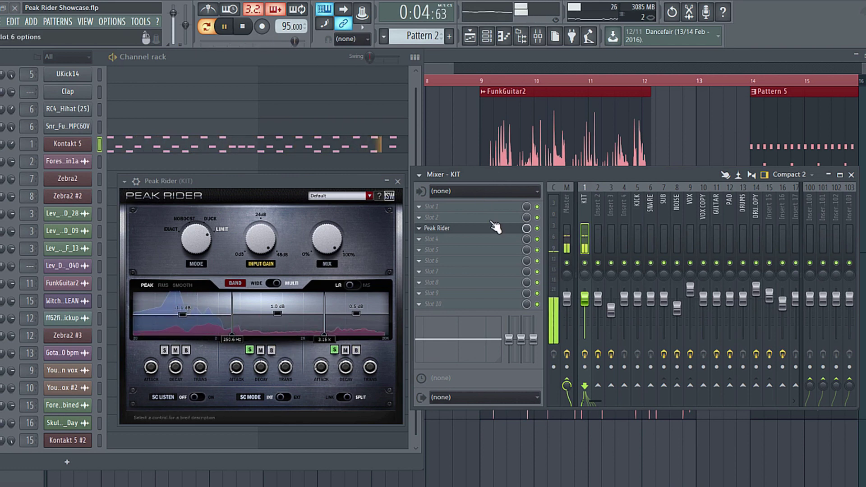
key(space)
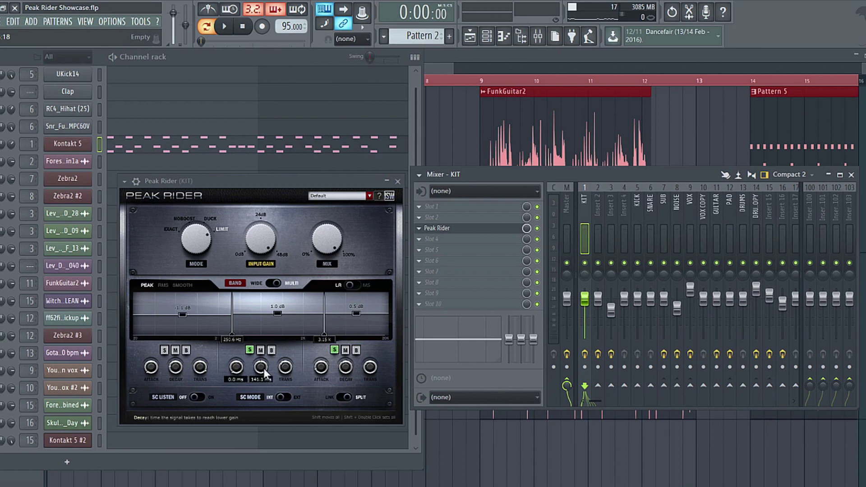
Unsolo the middle and high bands and raise Peak Rider's mix back to 100% during playback
click(250, 349)
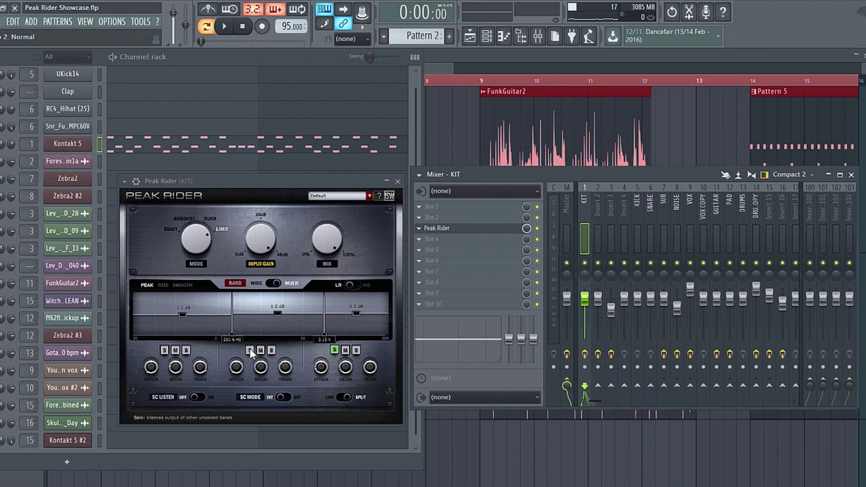
click(334, 351)
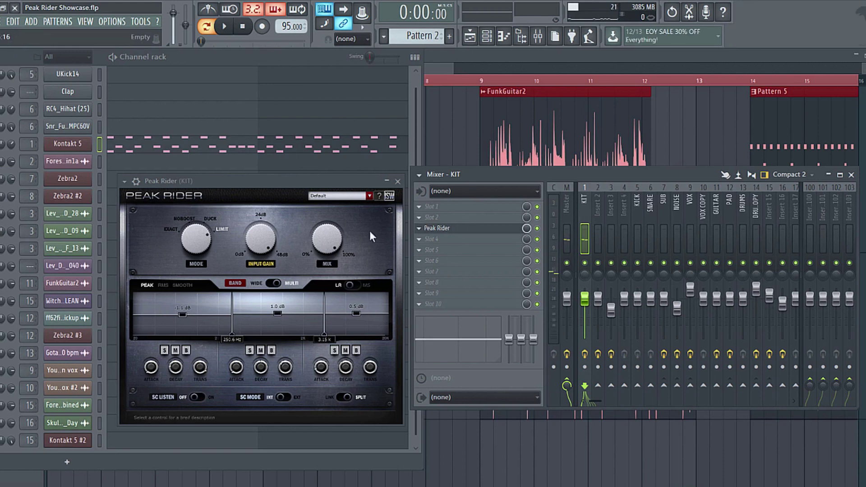
key(space)
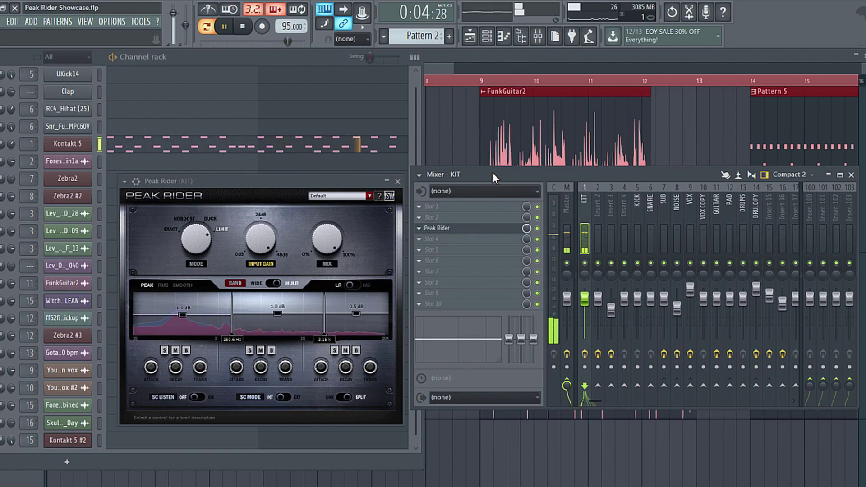
key(space)
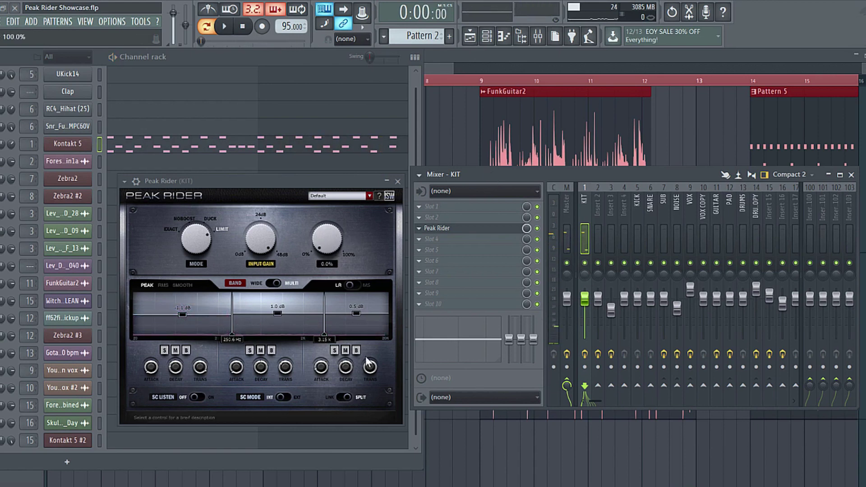
key(space)
scroll(332, 242, up, 5)
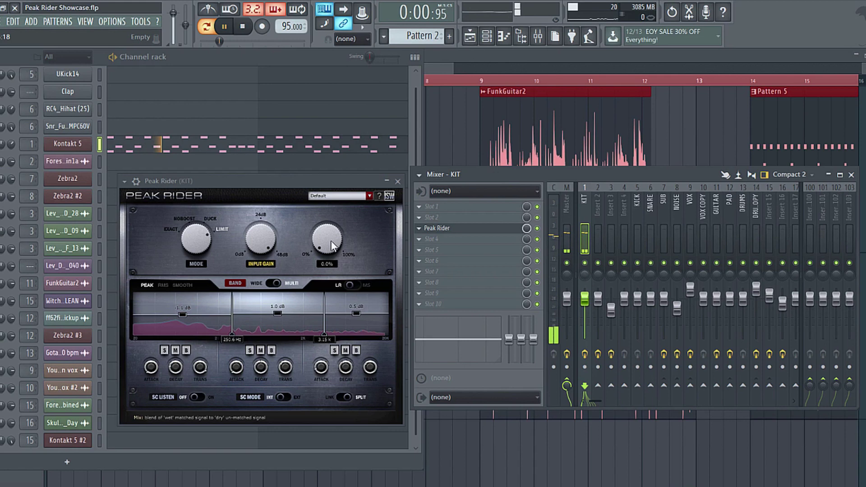
scroll(327, 237, up, 5)
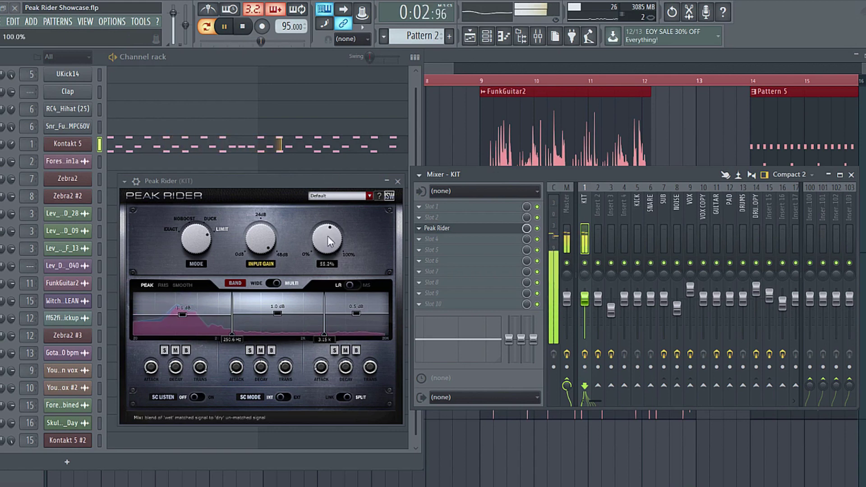
click(318, 58)
key(space)
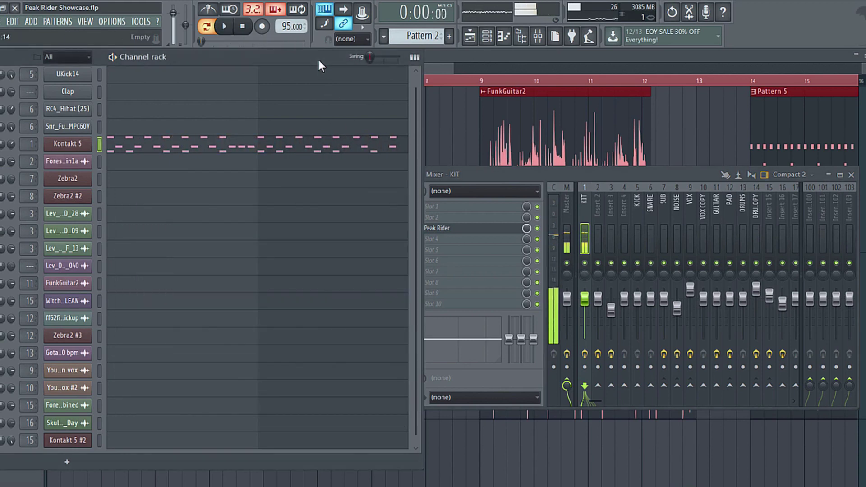
Add a hi-hat step near the start of the RC4_Hihat row in Pattern 3
click(456, 179)
click(462, 228)
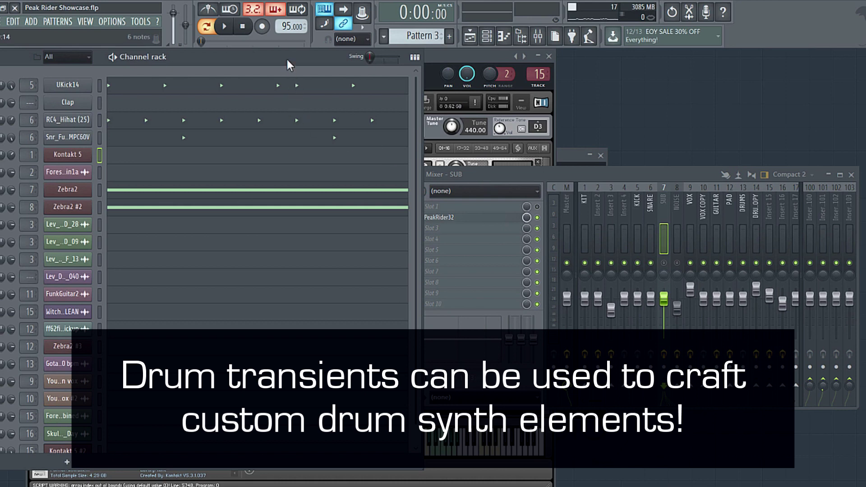
click(145, 120)
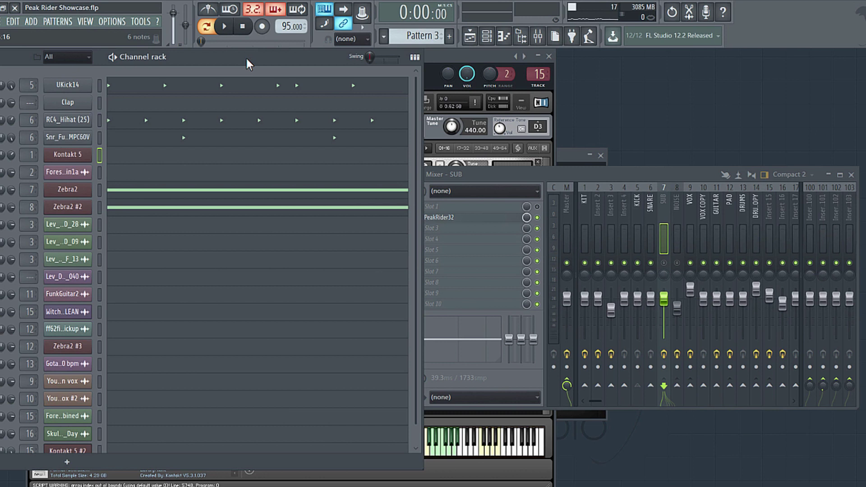
Audition the pattern and check the effects on the KICK and SUB inserts
key(space)
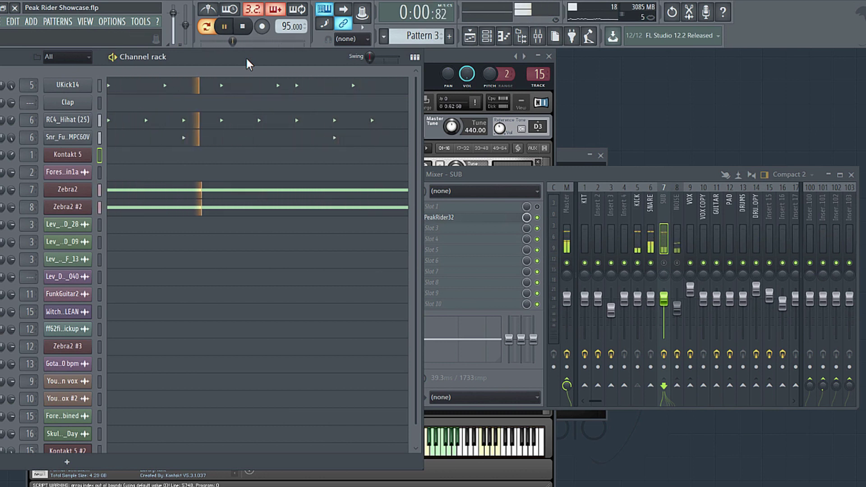
key(space)
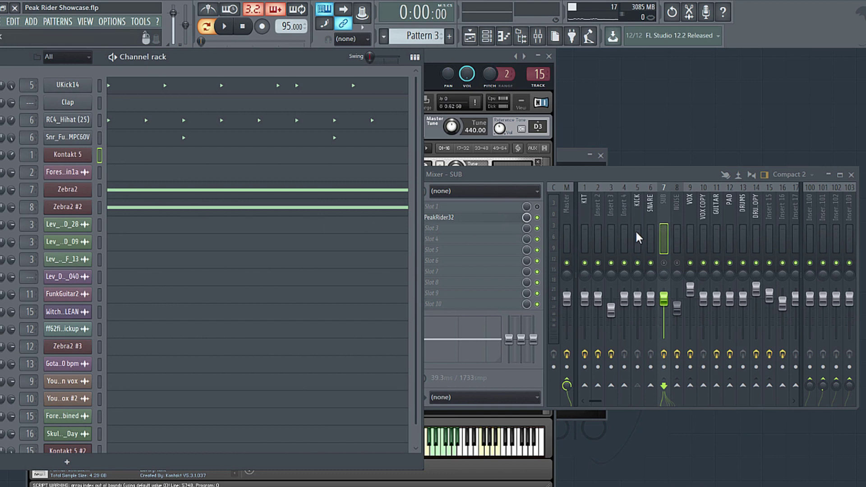
click(635, 203)
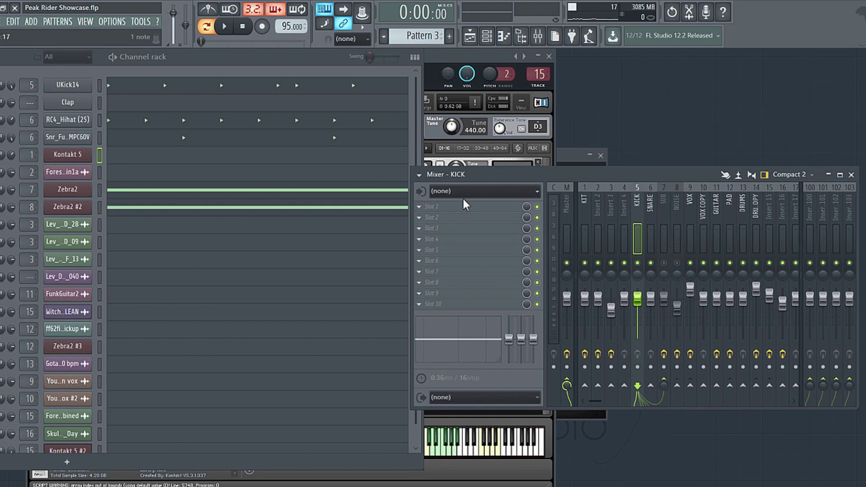
click(664, 202)
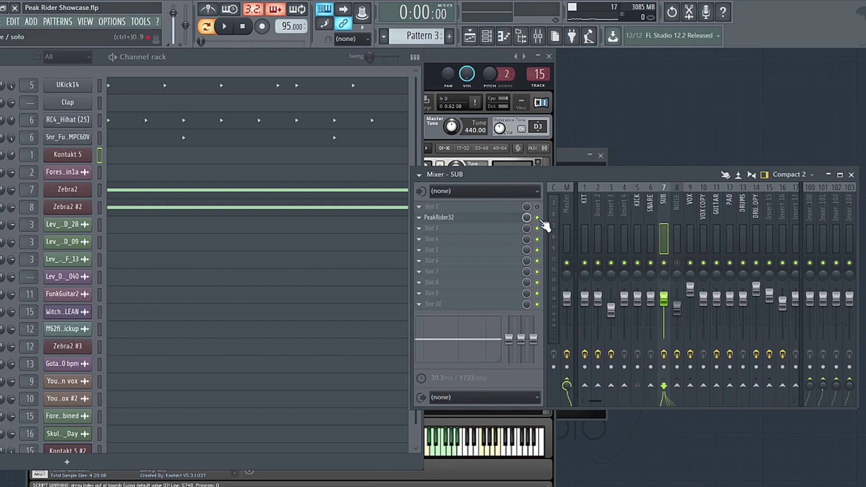
Select the Zebra2 channel, replay the pattern, and open PeakRider32 on the SUB insert
click(99, 190)
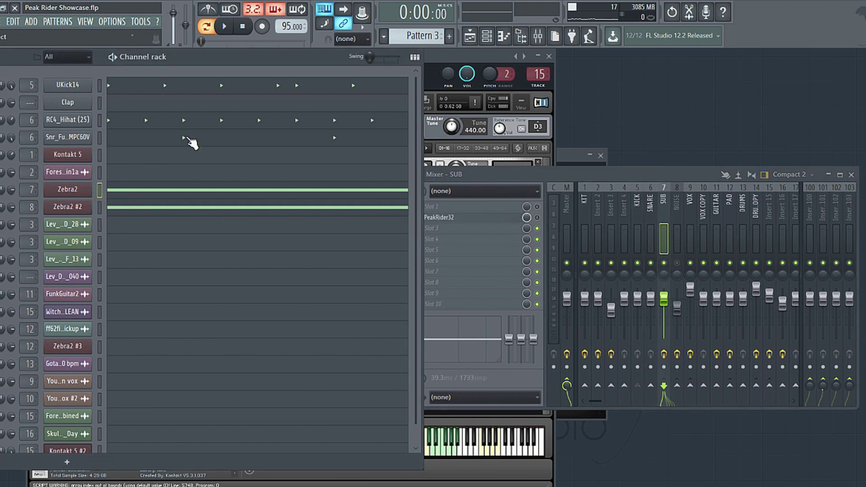
key(space)
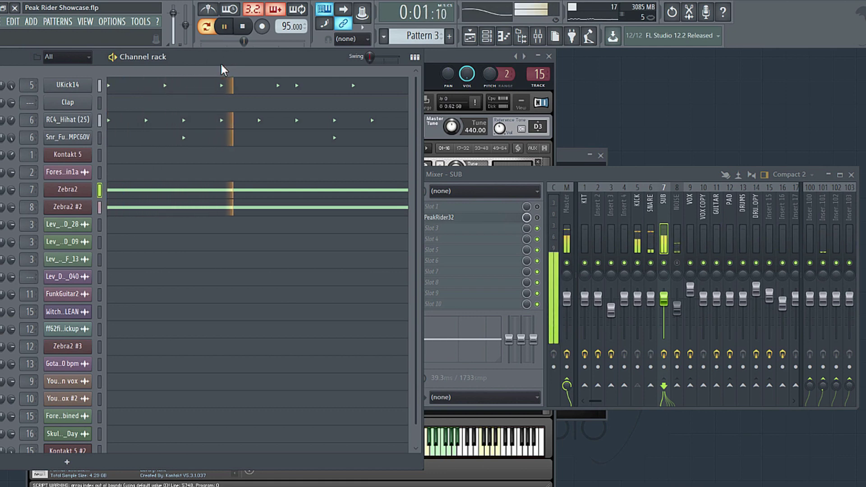
key(space)
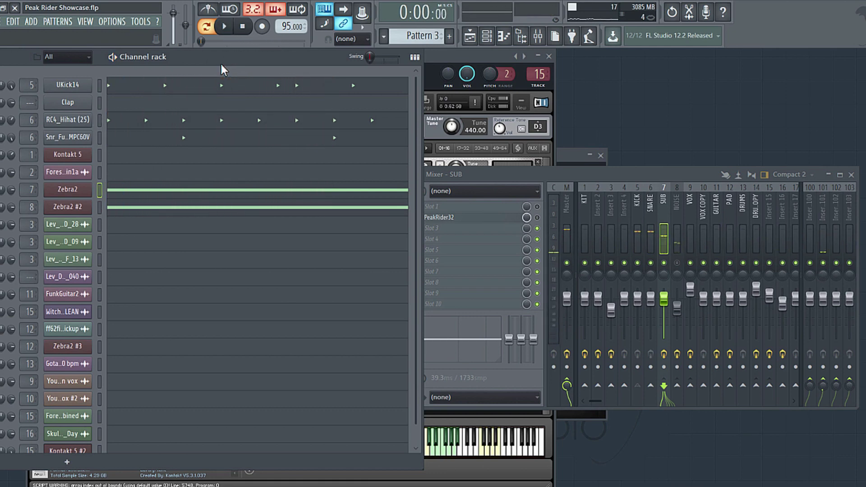
click(537, 217)
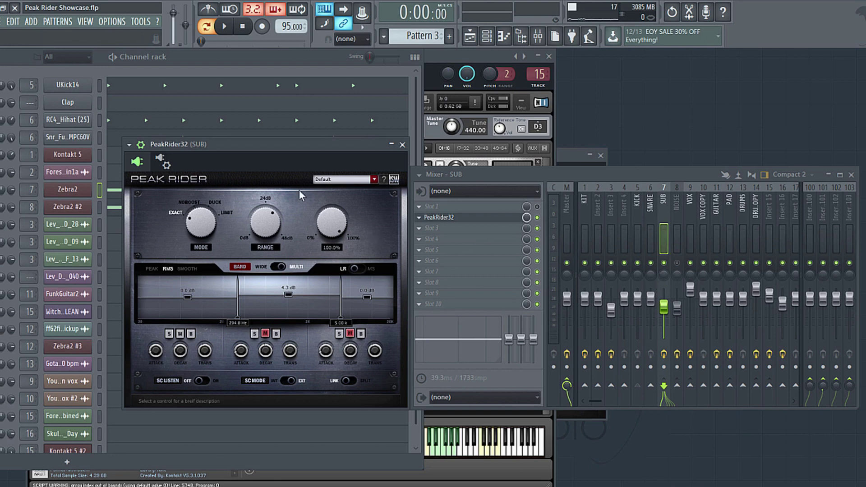
Start playing Pattern 3 with the SUB mixer window brought to the front
click(290, 60)
key(space)
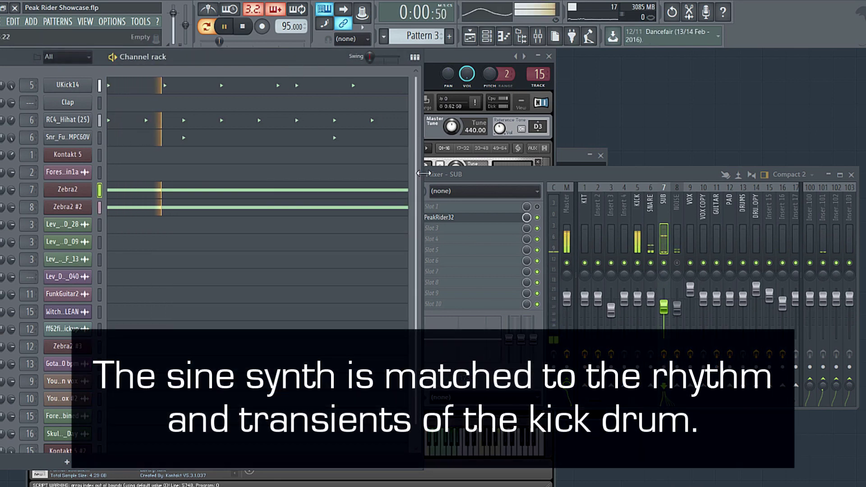
click(664, 307)
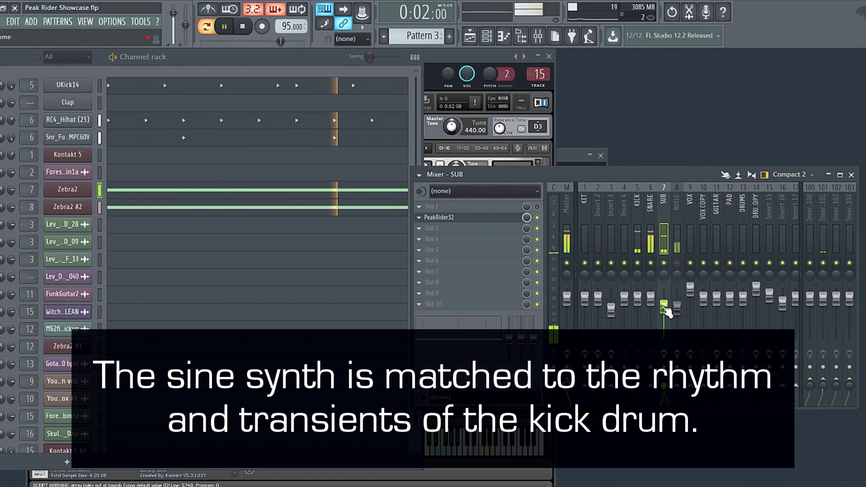
Pull the SUB fader down to -22.3 dB, back up to about -9.0 dB, and stop playback
drag(665, 311, 665, 339)
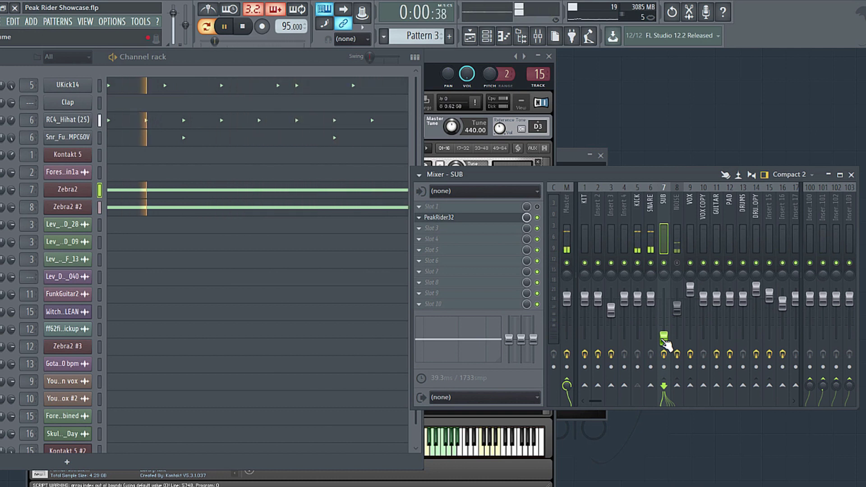
drag(664, 339, 664, 305)
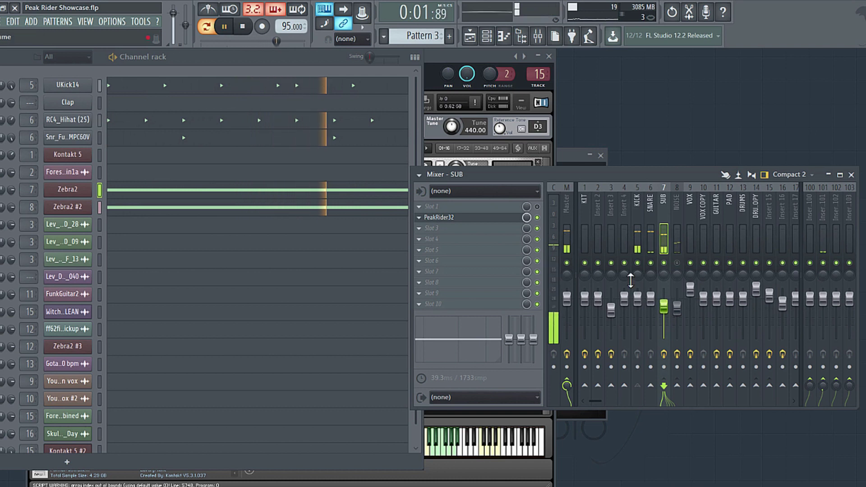
click(302, 55)
key(space)
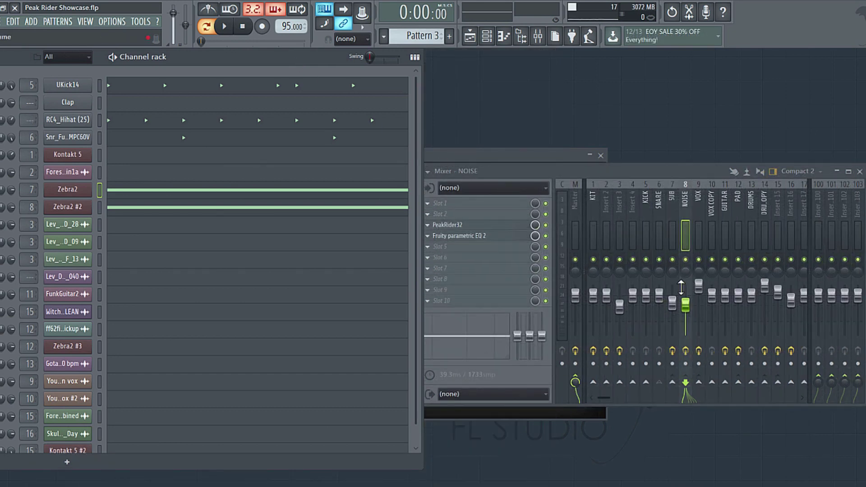
Lower the NOISE channel's fader during playback, then open its PeakRider32 plugin
drag(685, 305, 689, 338)
key(space)
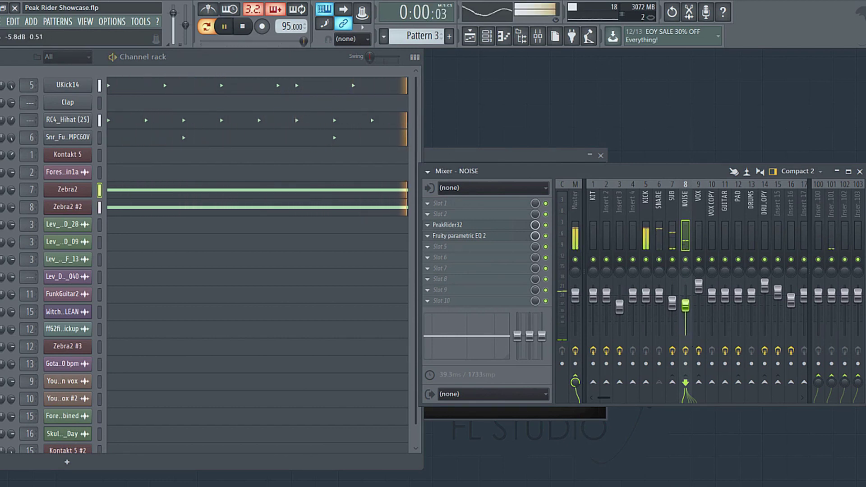
drag(686, 312, 685, 318)
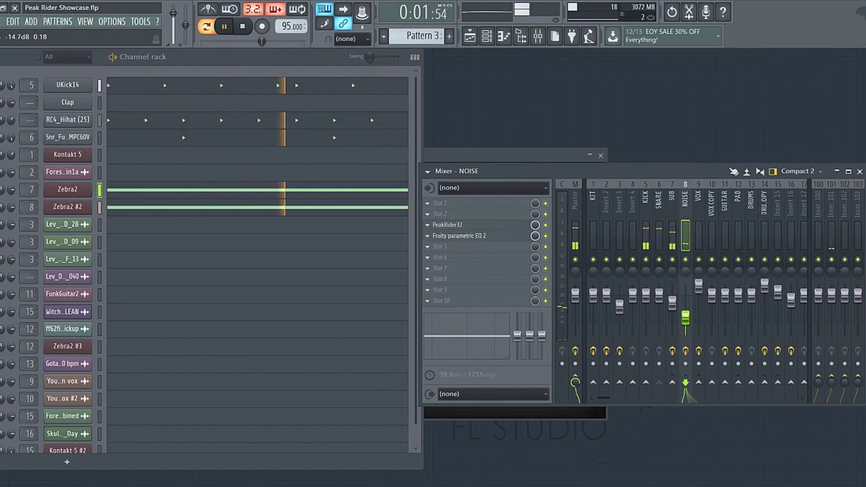
key(space)
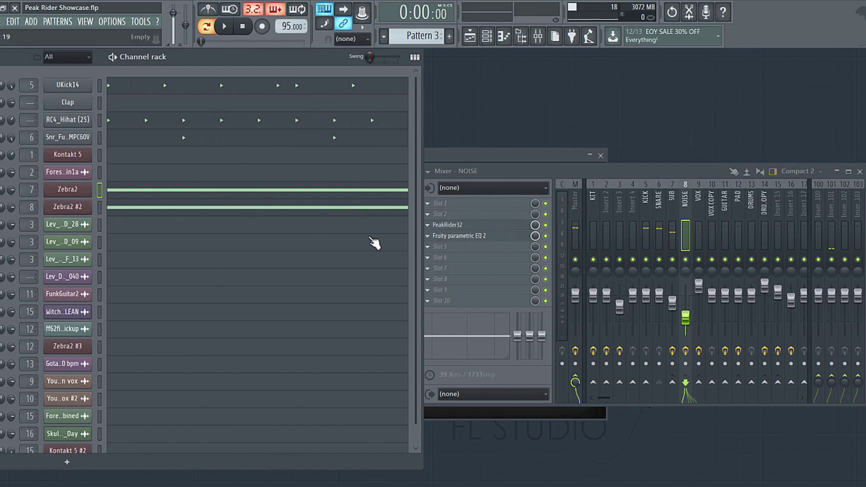
click(496, 228)
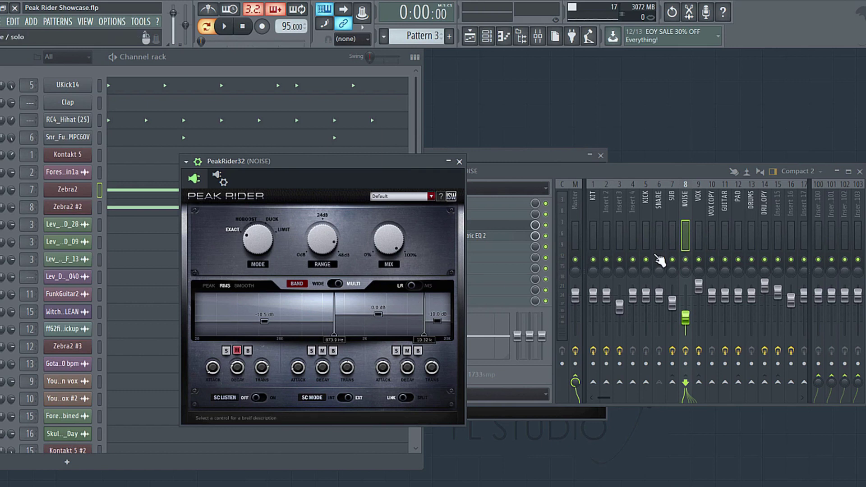
Check the SNARE insert, then raise the NOISE volume to about -5.7 dB during playback
click(664, 265)
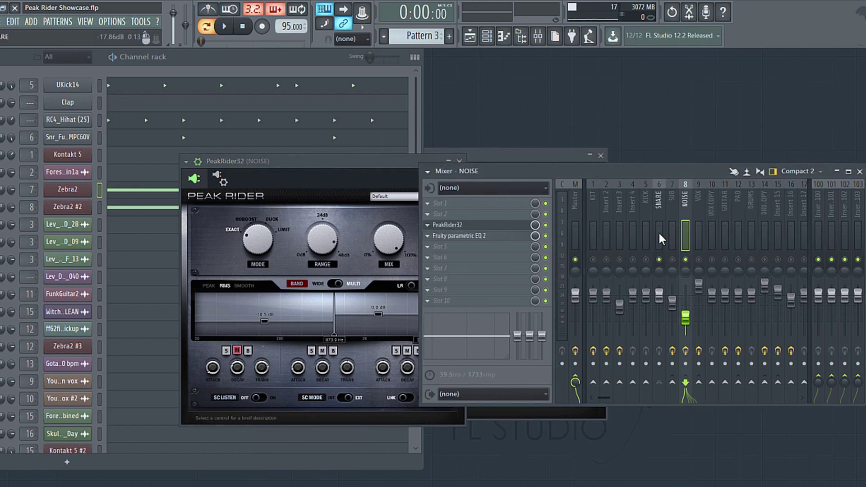
click(659, 264)
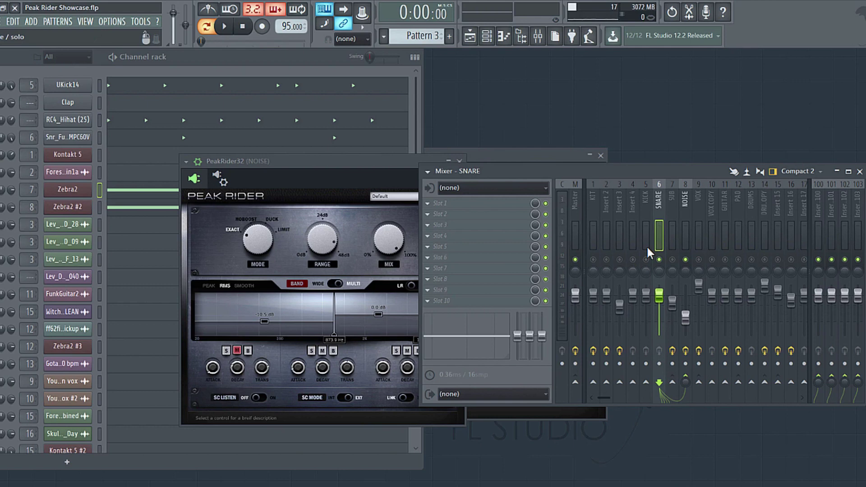
click(687, 210)
key(space)
click(269, 63)
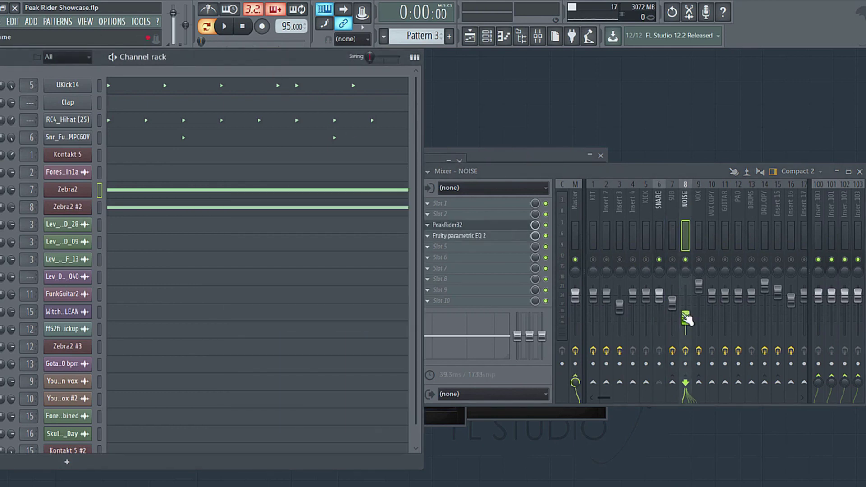
drag(686, 317, 686, 304)
Set Peak Rider's middle band on NOISE to 4.0 dB and its low band to -7.4 dB
click(477, 224)
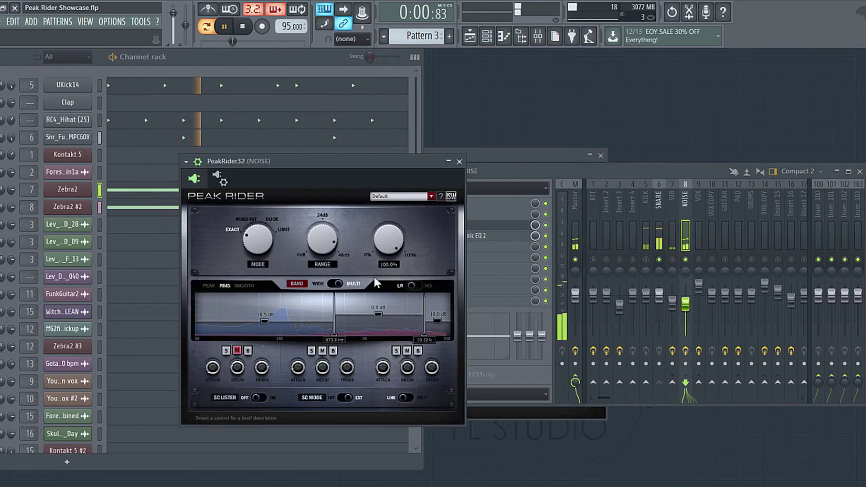
drag(379, 318, 381, 290)
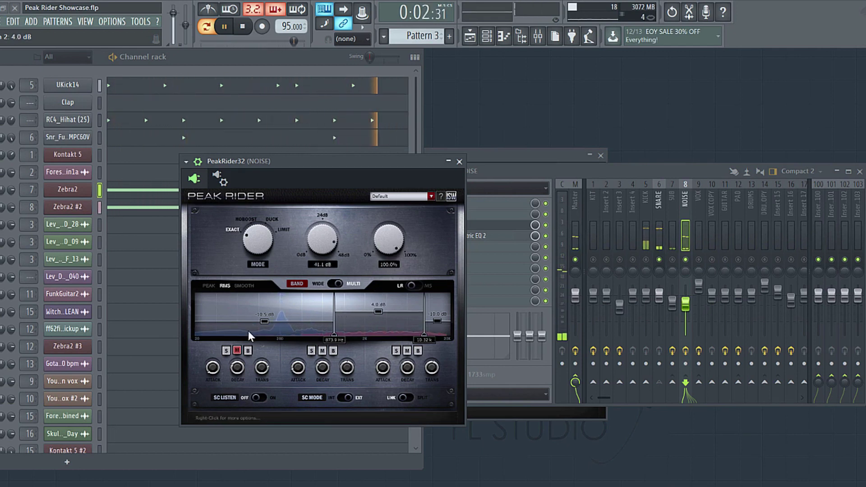
drag(262, 321, 265, 310)
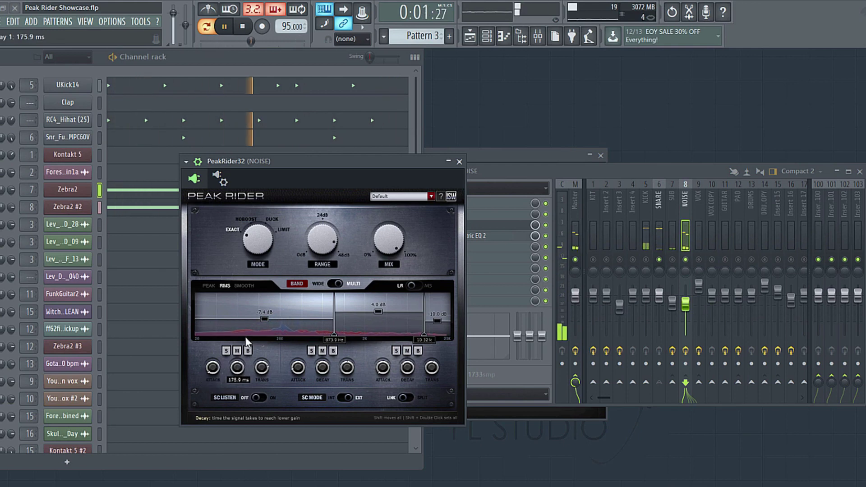
key(space)
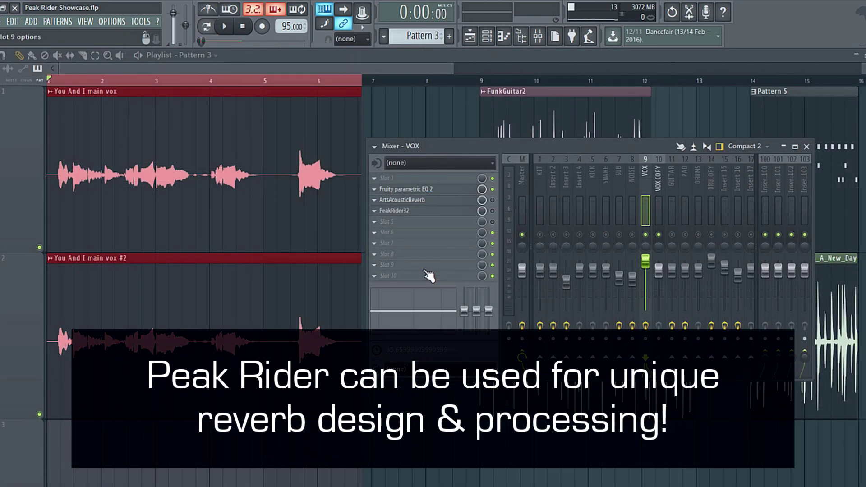
Play the vocal section twice to hear the VOX track
key(space)
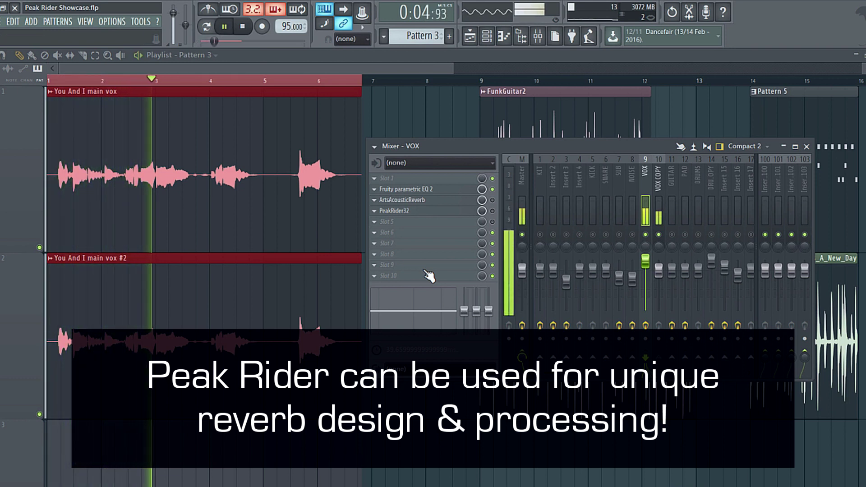
key(space)
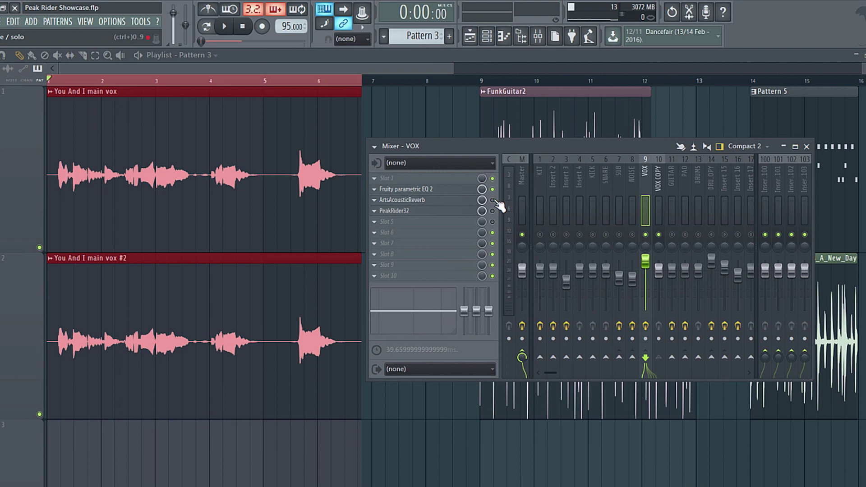
key(space)
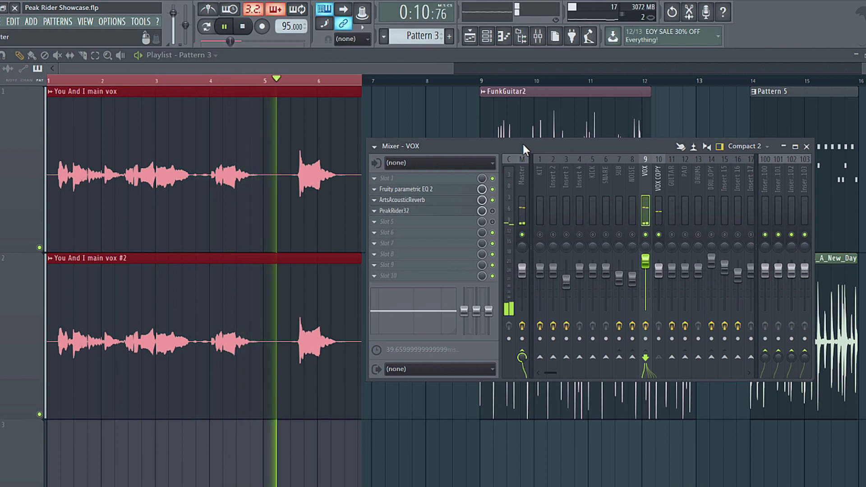
key(space)
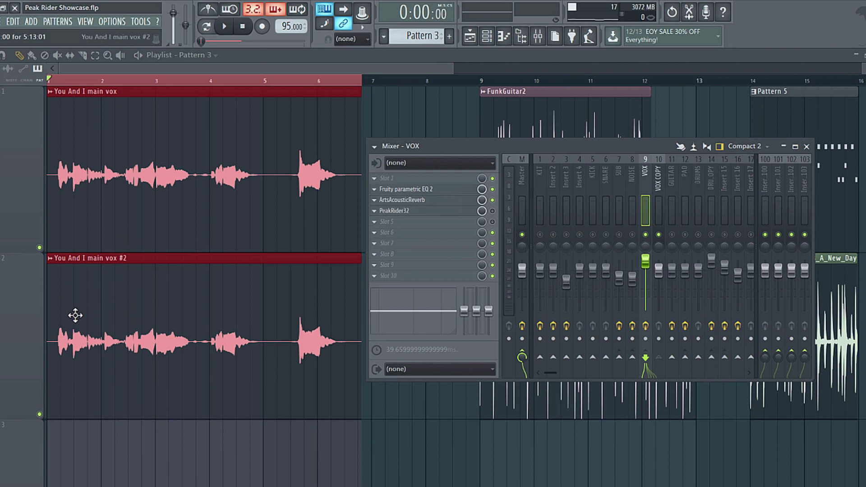
Enable PeakRider32 on the VOX insert and open its window beside the mixer
click(653, 189)
click(645, 189)
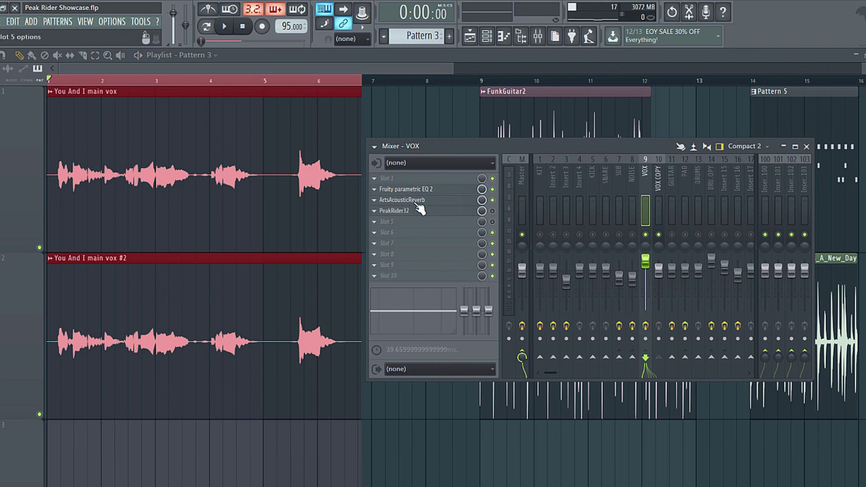
click(492, 211)
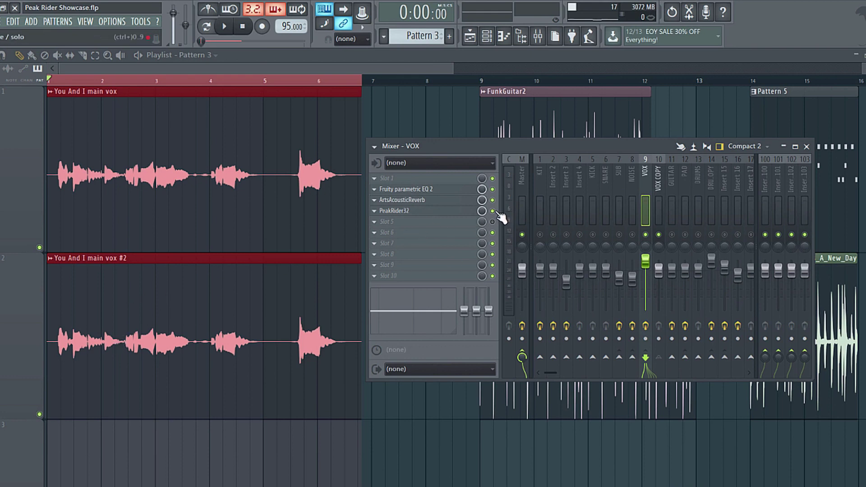
click(435, 212)
drag(250, 175, 310, 150)
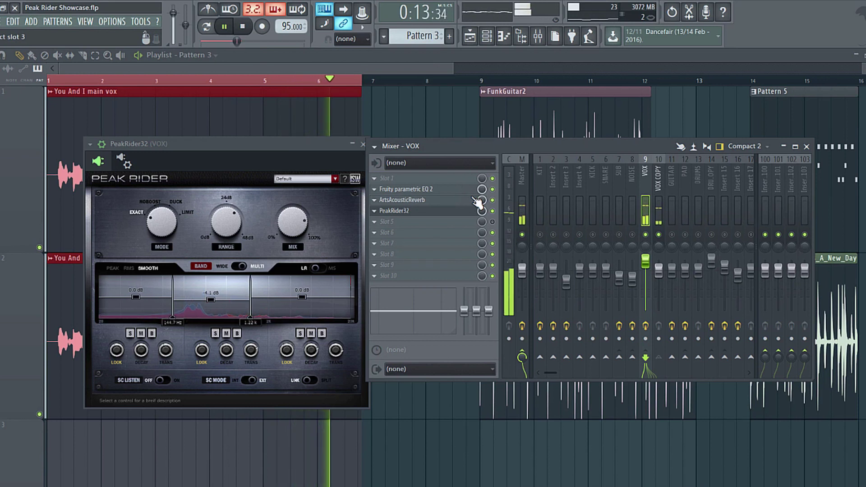
Mute Peak Rider's lowest band on the vocal, solo the middle band, and audition it in playback
key(space)
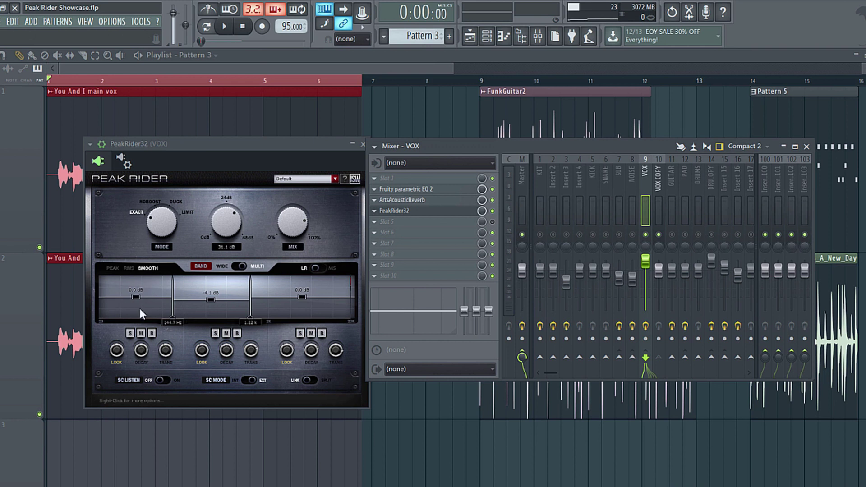
click(140, 333)
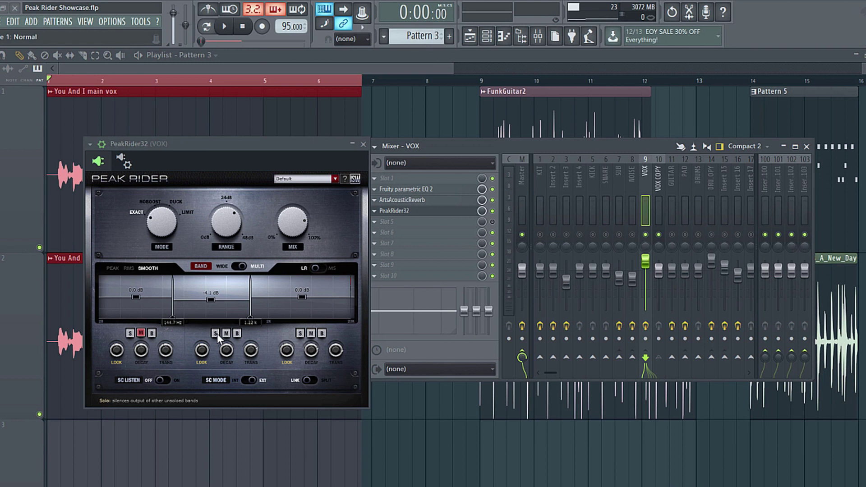
mouse_move(225, 358)
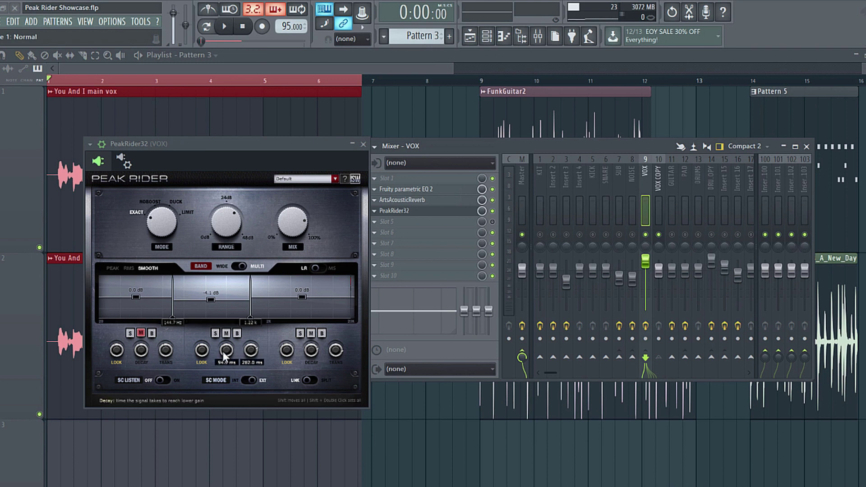
click(215, 333)
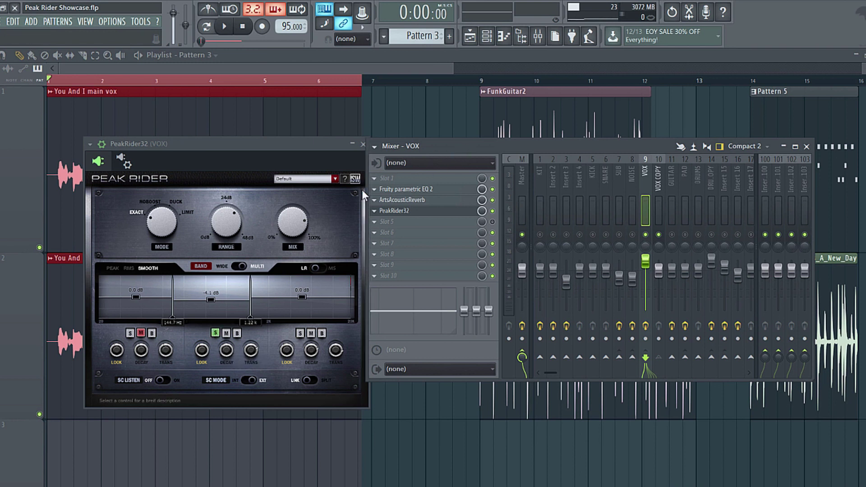
key(space)
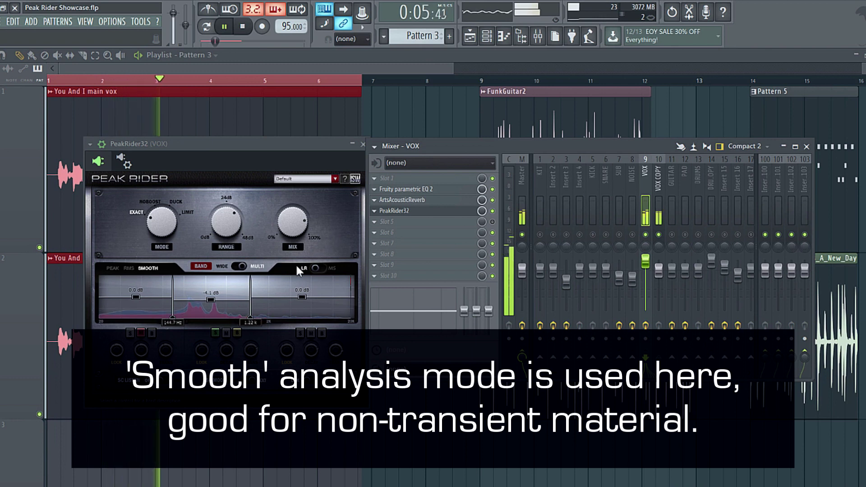
key(space)
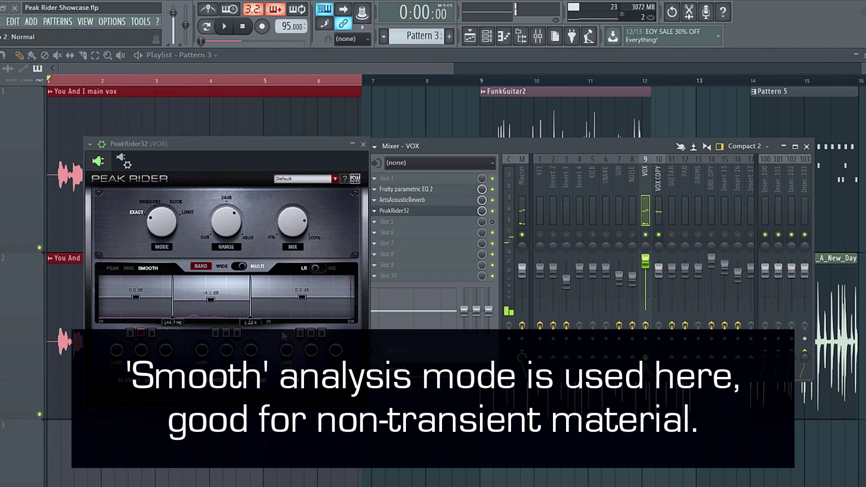
key(space)
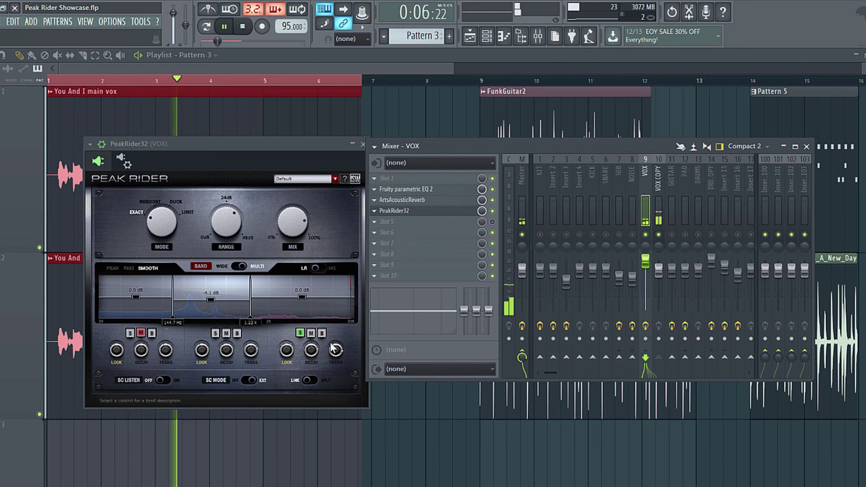
key(space)
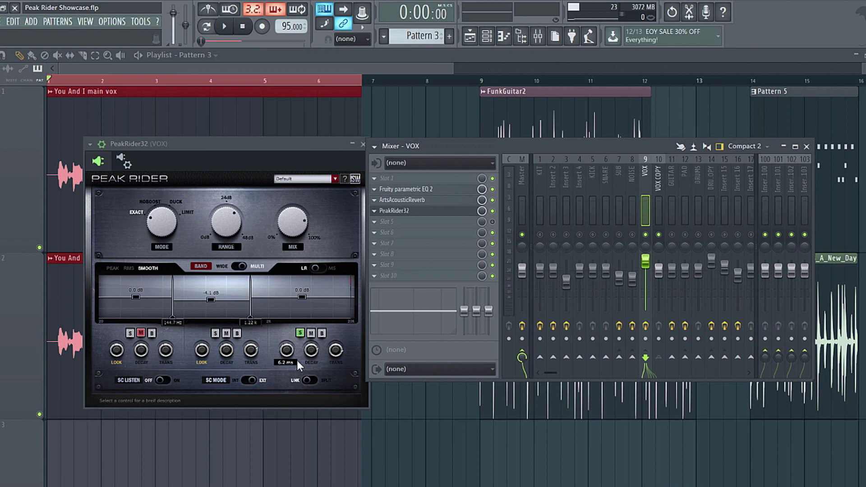
mouse_move(298, 231)
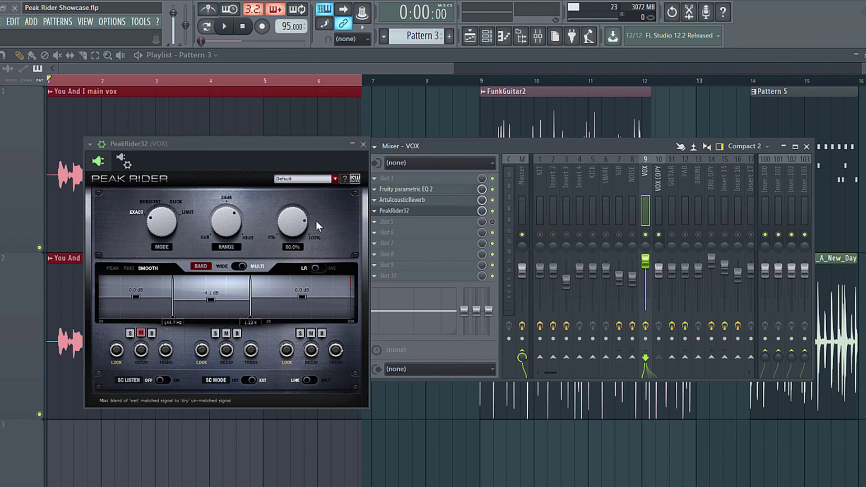
While playing, sweep Peak Rider's mix to 100%, then settle it near 74% and stop
key(space)
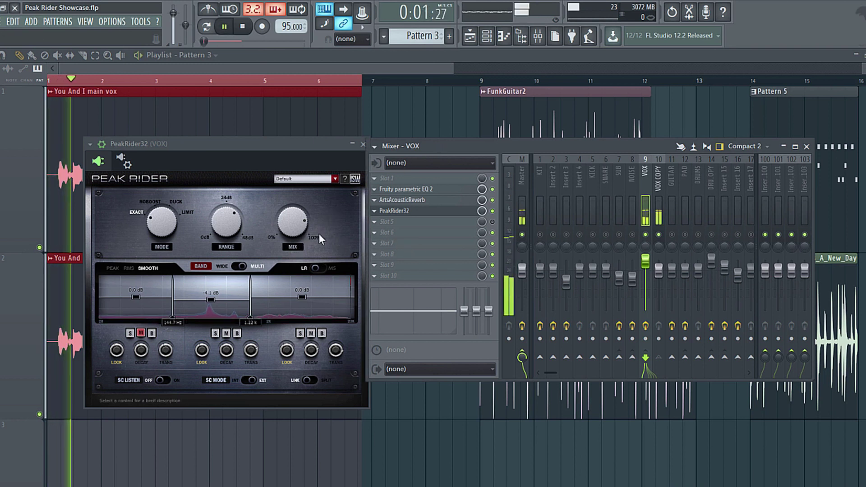
drag(301, 215, 291, 336)
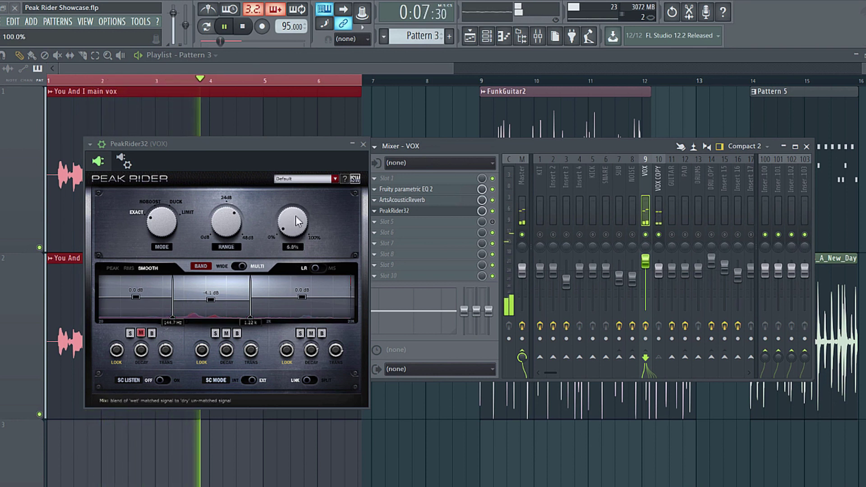
drag(296, 215, 414, 149)
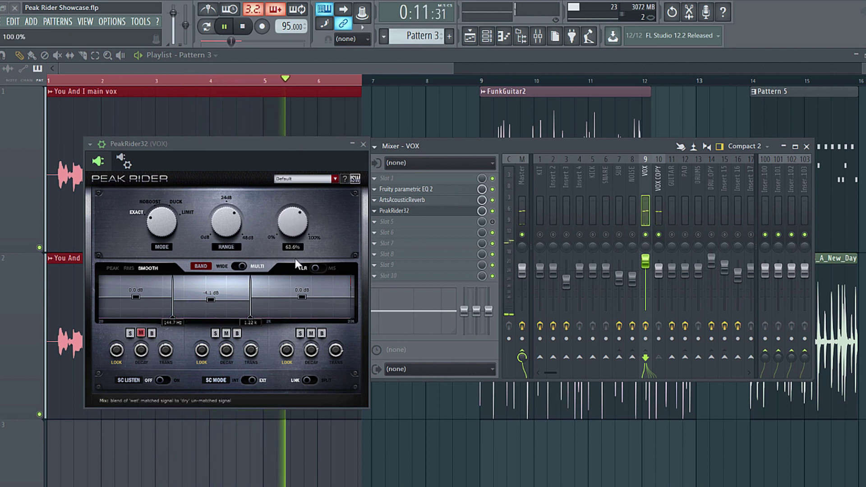
scroll(303, 207, up, 5)
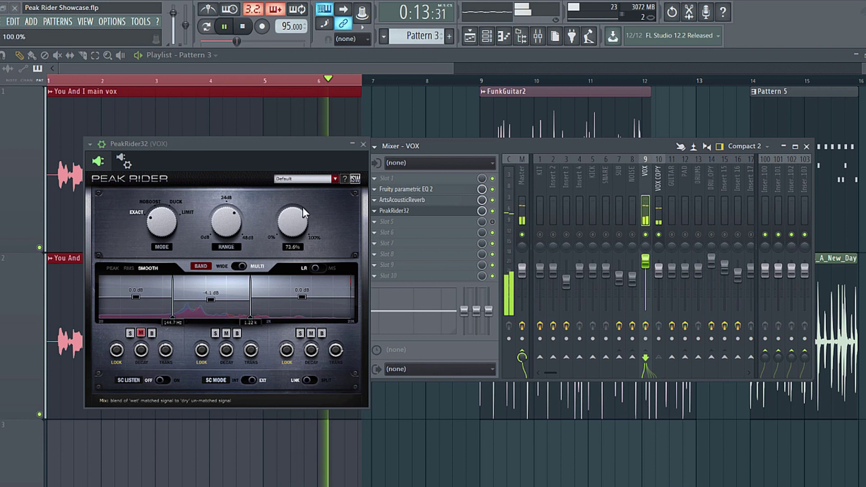
key(space)
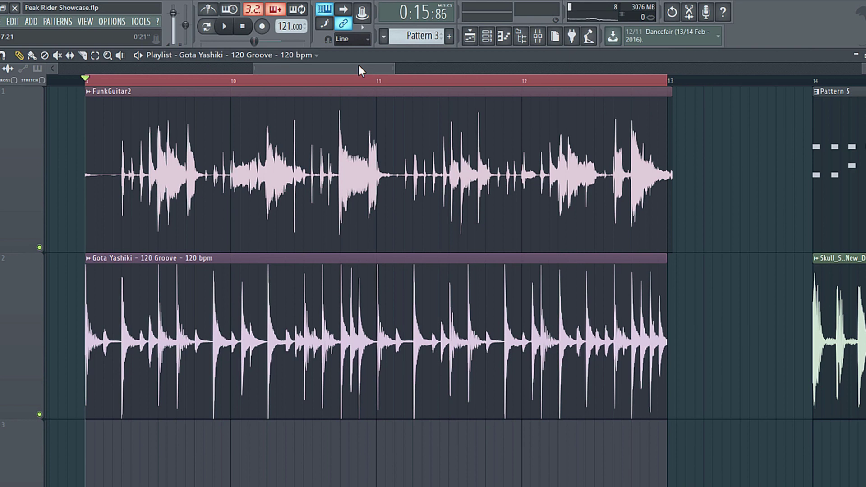
Play the groove from bar 9, select the Zebra2 #3 channel, then replay from bar 9
key(space)
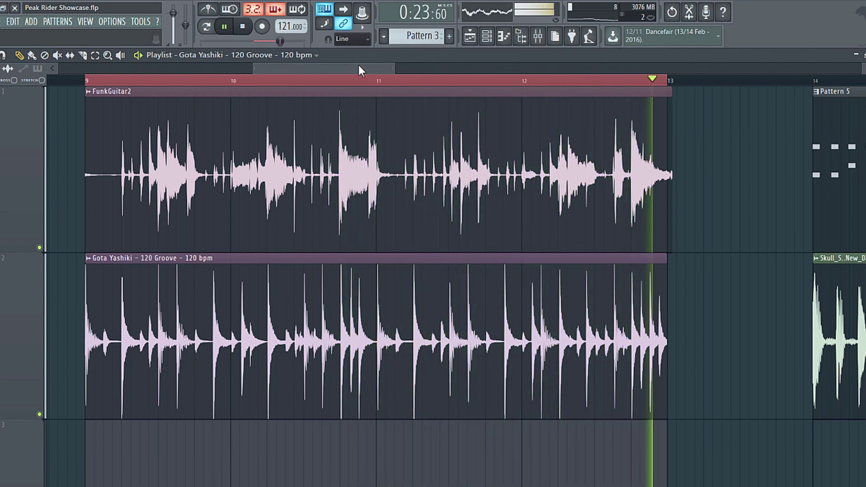
key(space)
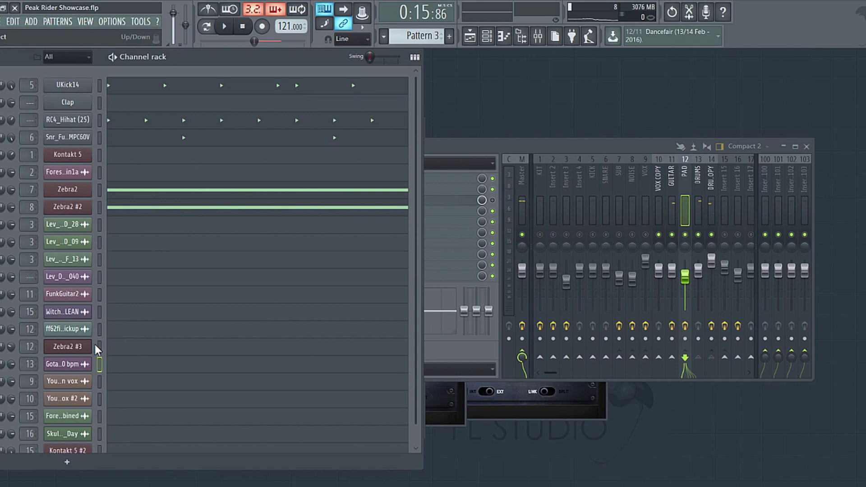
click(99, 346)
key(F5)
key(space)
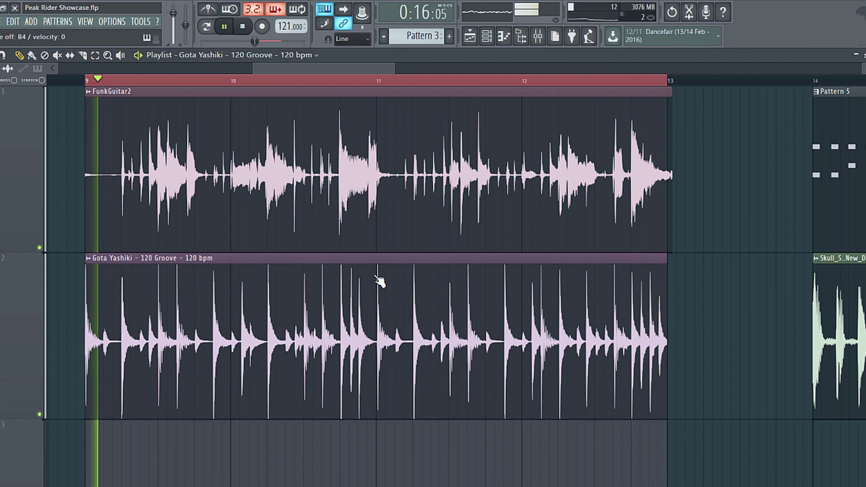
key(space)
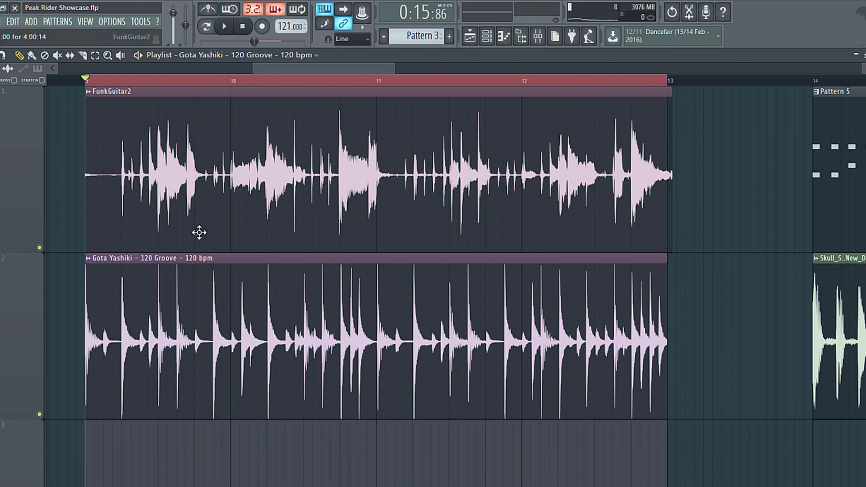
Show the mixer from the View menu and select the DRUMS insert
click(86, 20)
click(95, 69)
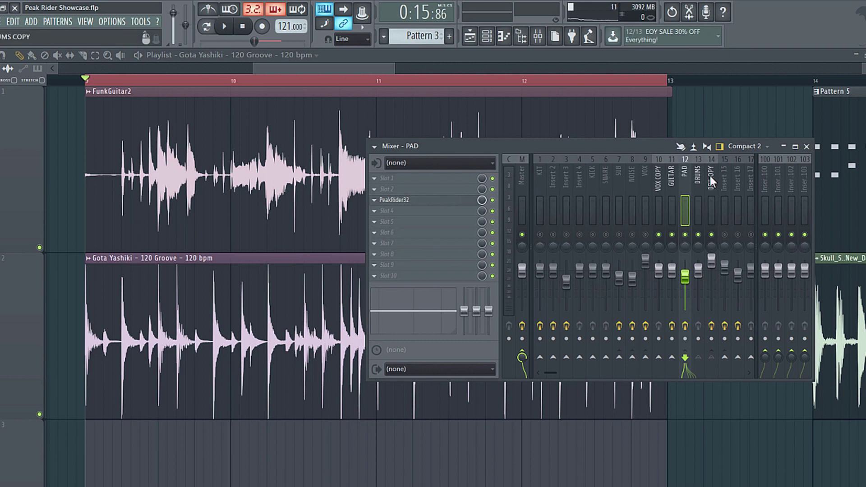
click(699, 180)
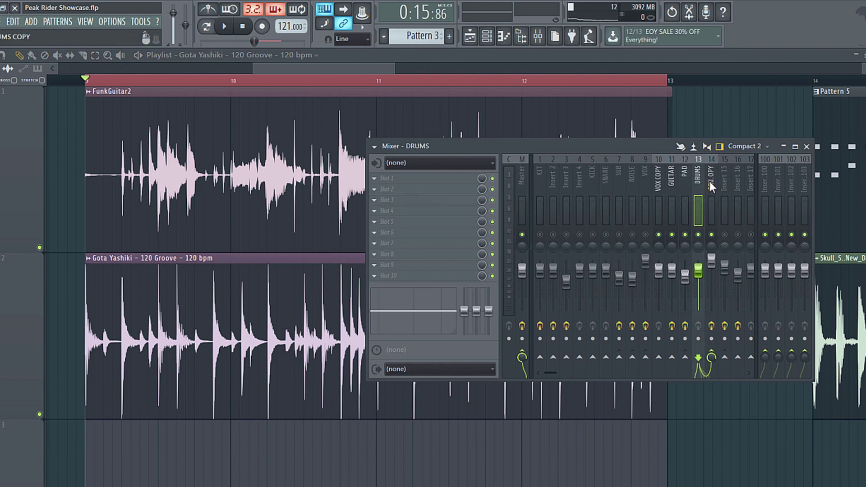
Inspect the Fruity parametric EQ 2 on the DRUMS COPY insert, then close it
click(710, 183)
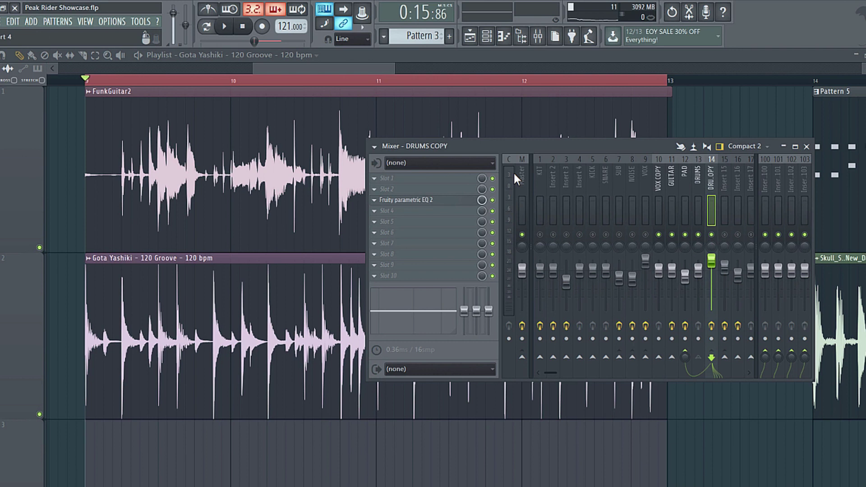
click(434, 202)
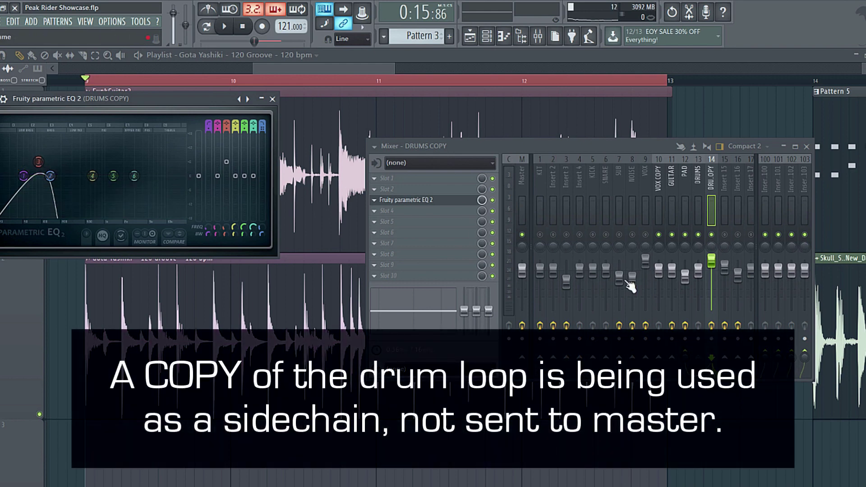
click(273, 99)
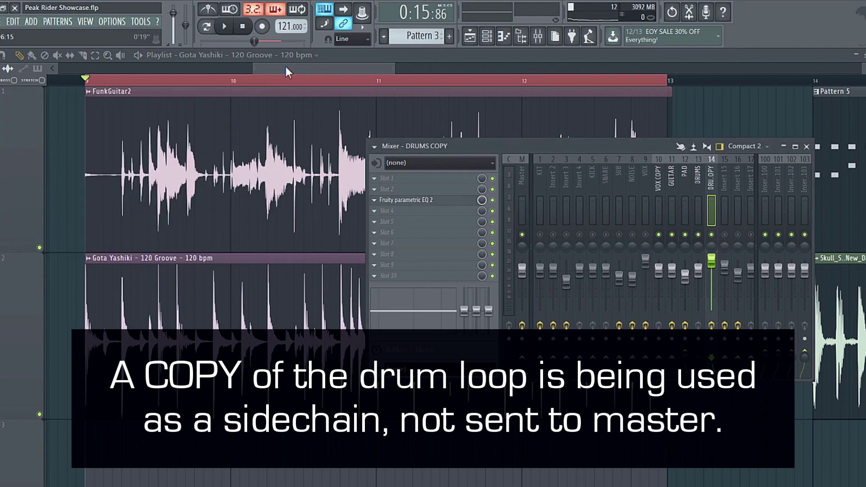
Hide the mixer and play the groove from bar 9 before stopping
key(F9)
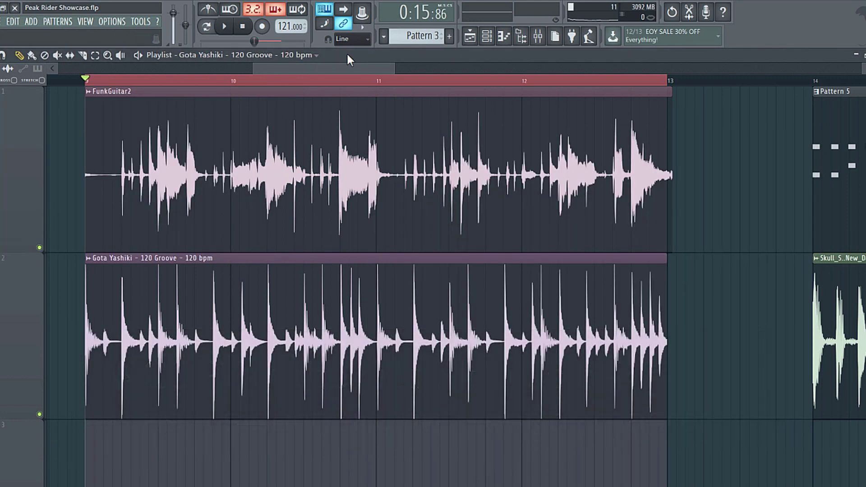
key(space)
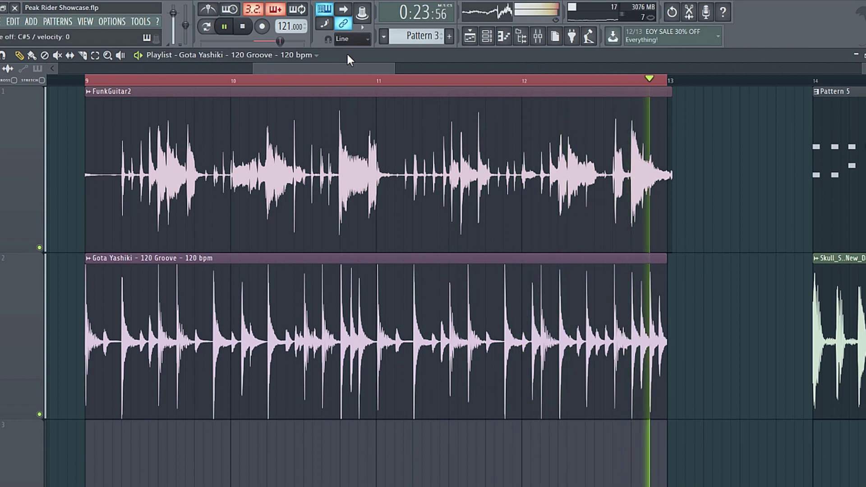
key(space)
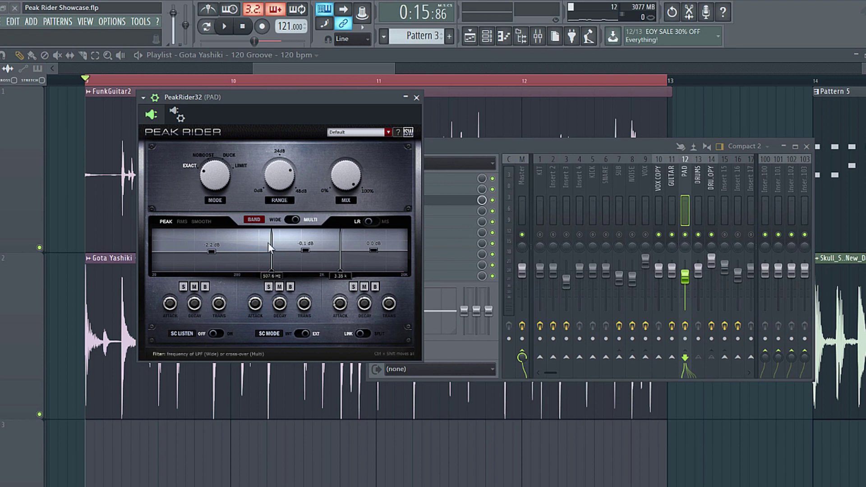
Bypass Peak Rider's first band on PAD and listen from bar 9
click(205, 287)
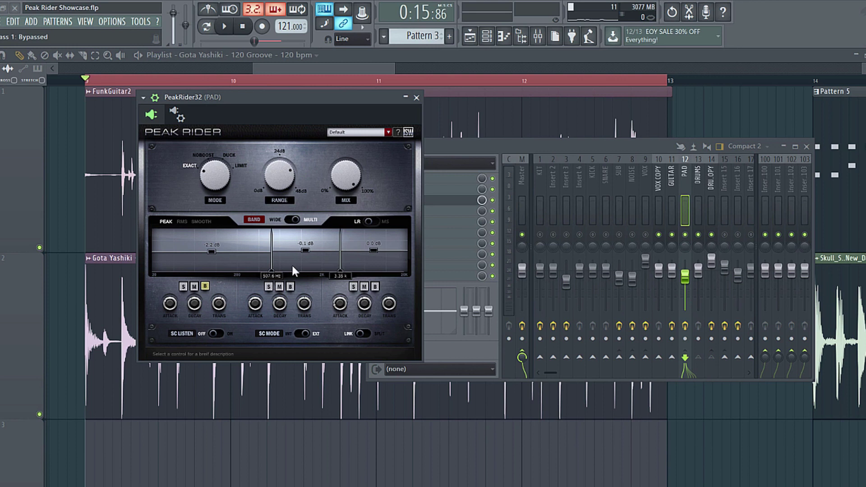
click(417, 97)
click(369, 68)
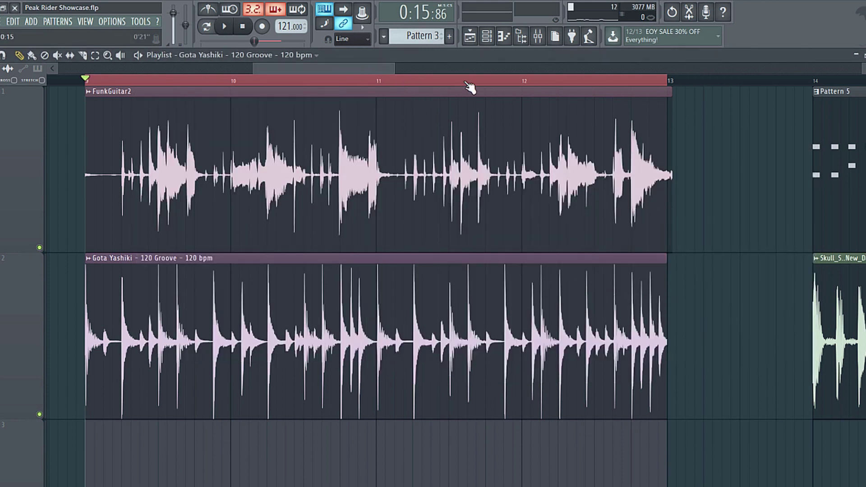
key(space)
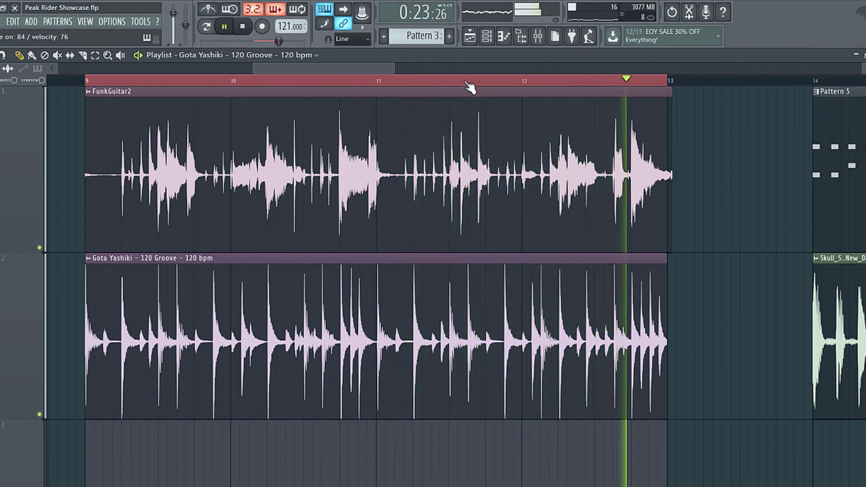
key(space)
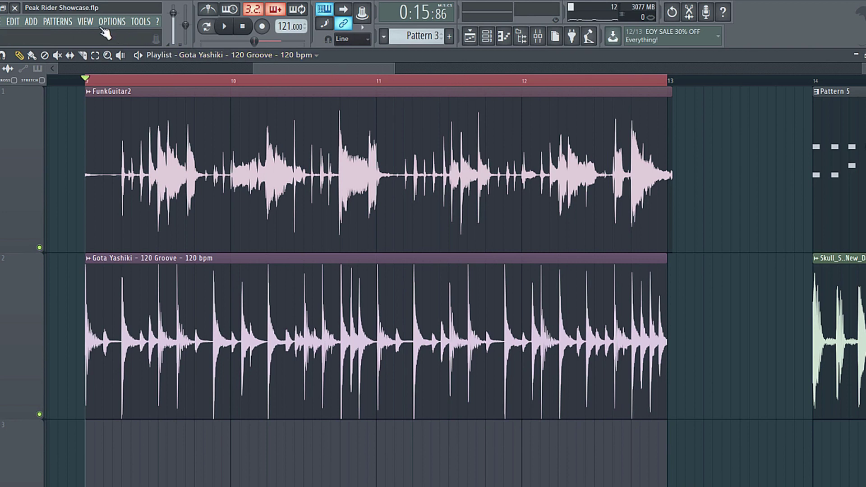
Lower PeakRider32's mix on the PAD insert to about 76%
click(85, 21)
click(98, 74)
click(399, 201)
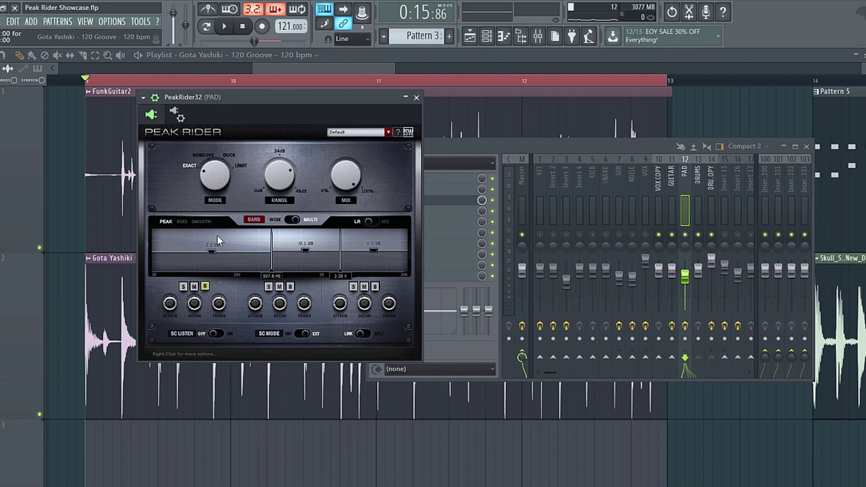
drag(346, 179, 348, 211)
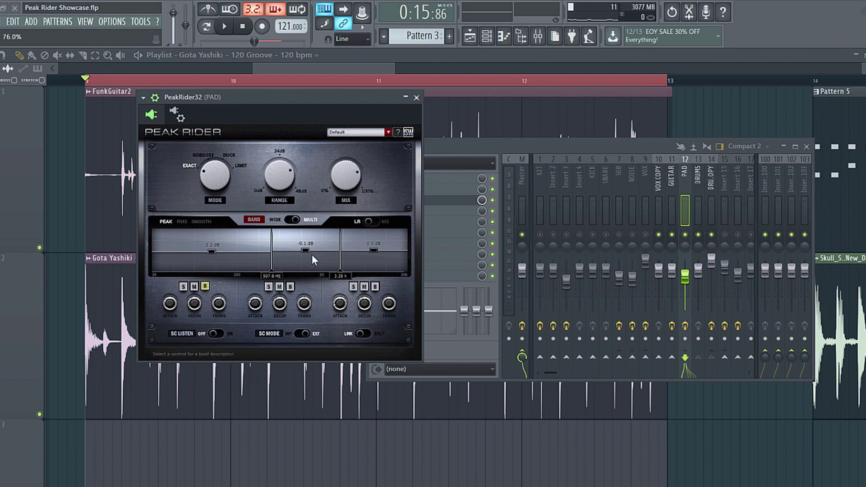
click(416, 99)
click(378, 66)
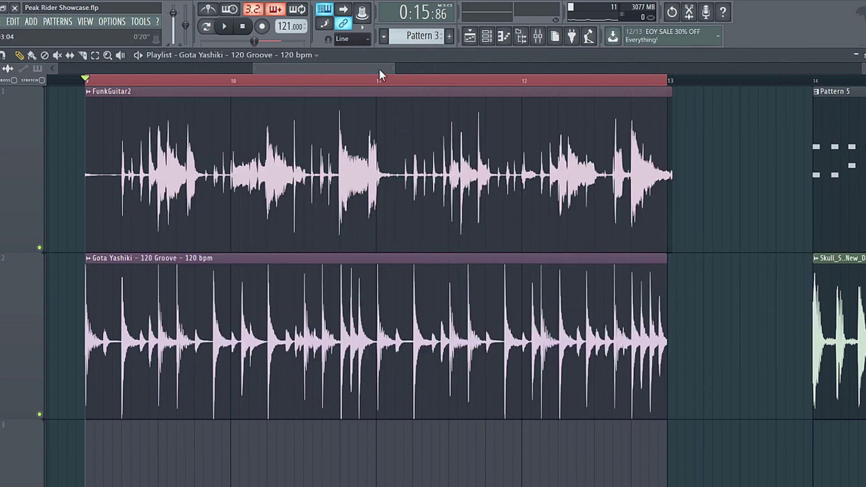
Play the song to hear the ducked pad, then stop and bring the mixer back
key(space)
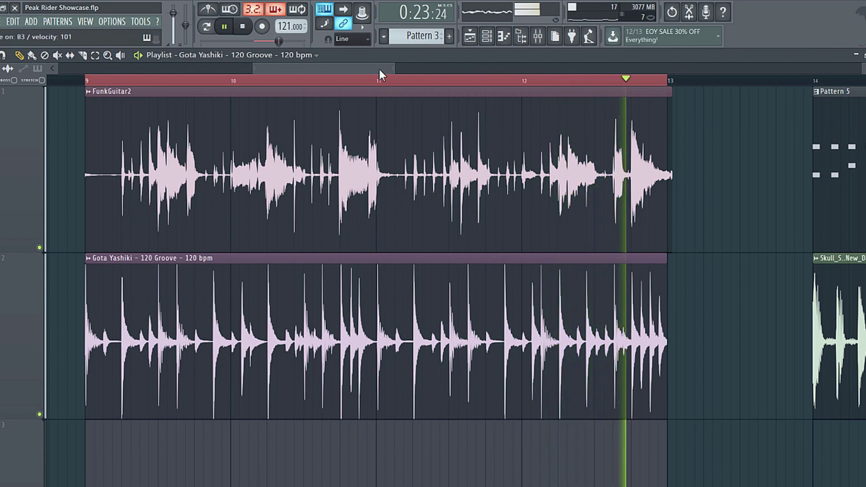
key(space)
key(F9)
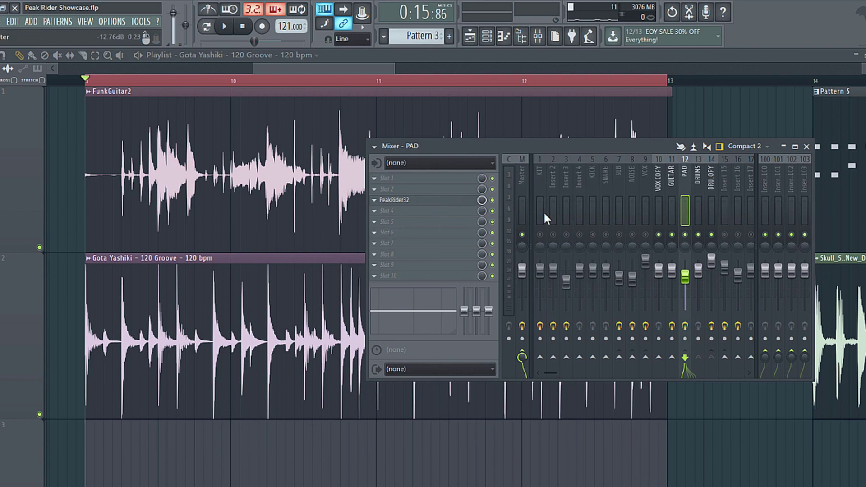
Reshape the DRUMS COPY parametric EQ curve by moving band 2
click(705, 179)
click(422, 201)
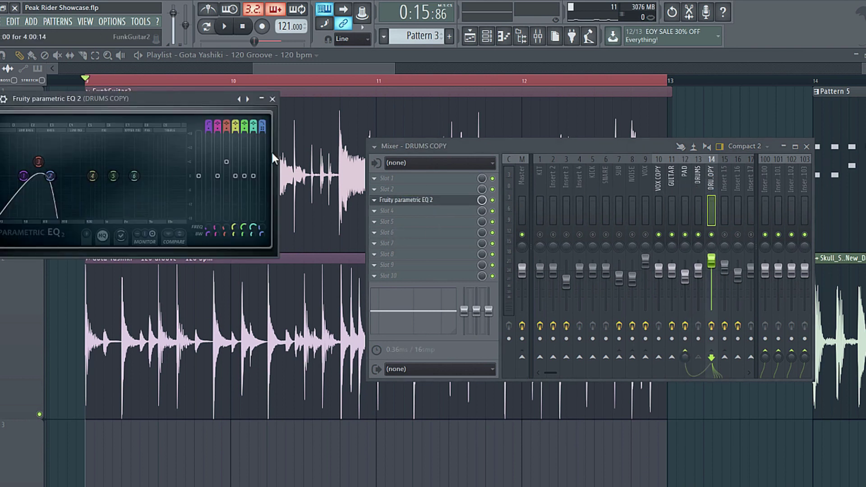
drag(136, 99, 194, 105)
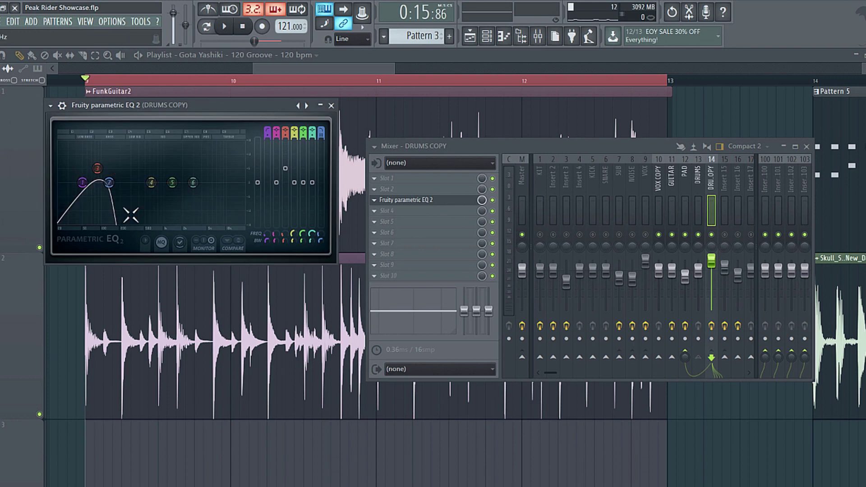
mouse_move(95, 185)
mouse_down()
mouse_move(91, 174)
mouse_move(97, 179)
mouse_up()
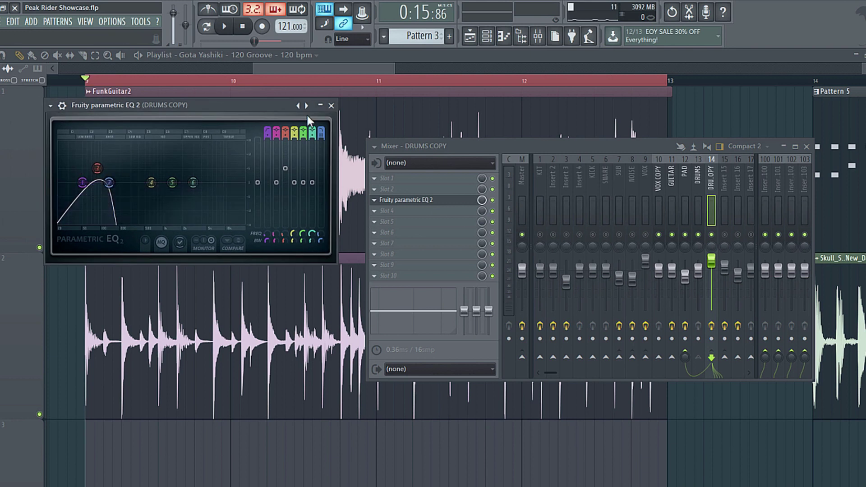
click(332, 105)
On PAD's Peak Rider, un-bypass the low band, bypass the middle band, and audition
click(683, 180)
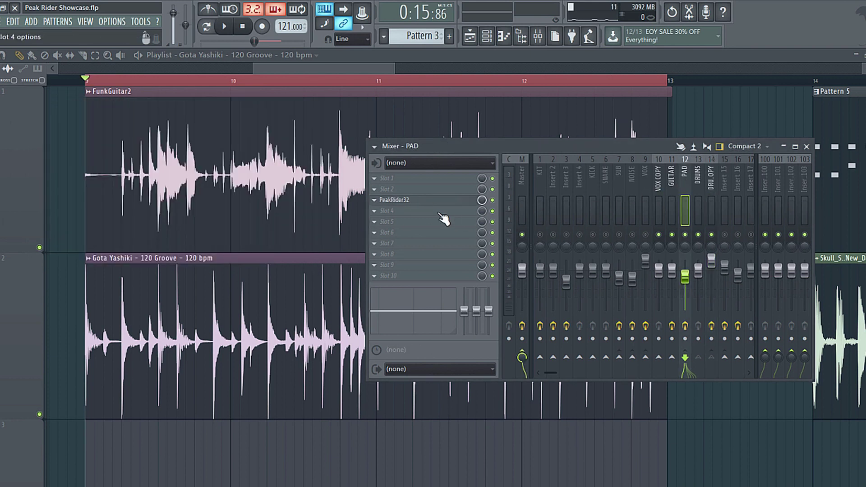
click(425, 201)
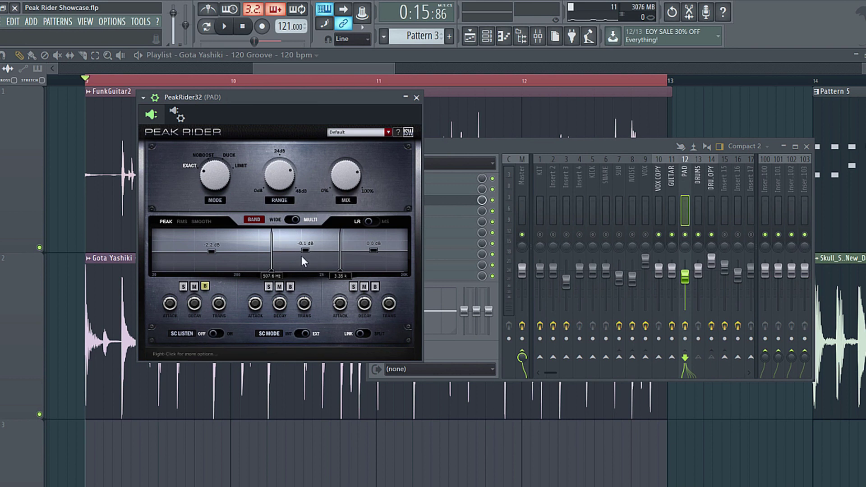
click(205, 287)
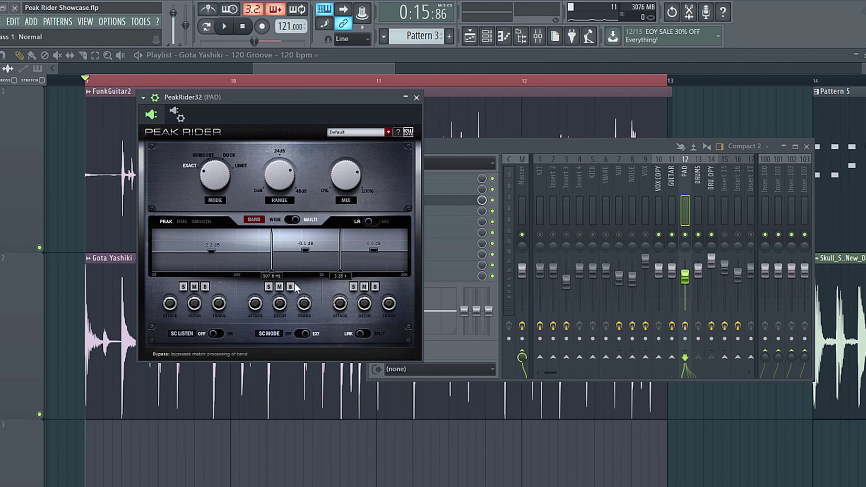
click(292, 287)
click(467, 142)
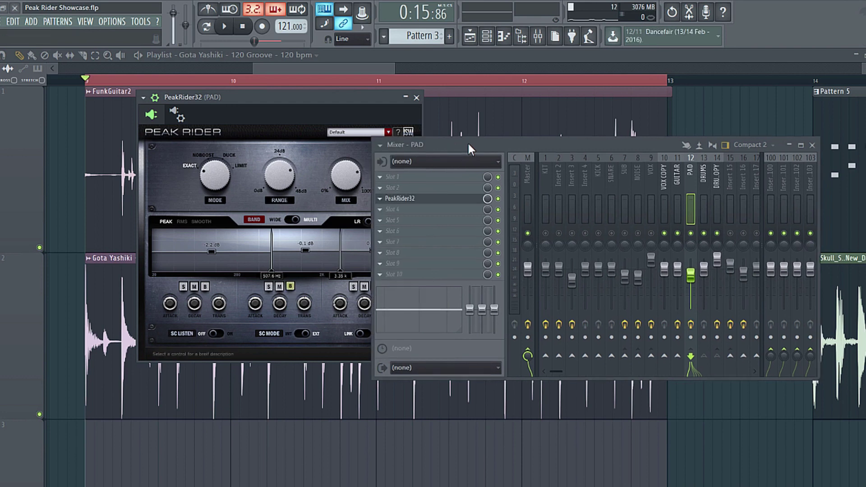
drag(302, 109, 251, 112)
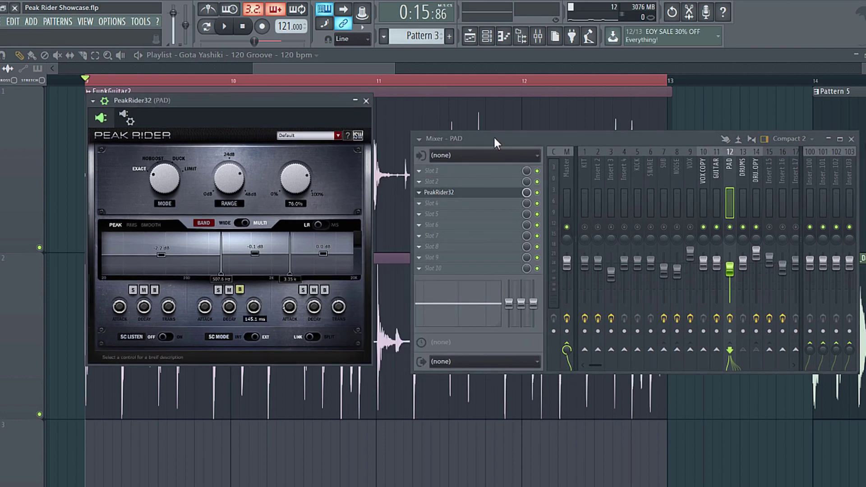
key(space)
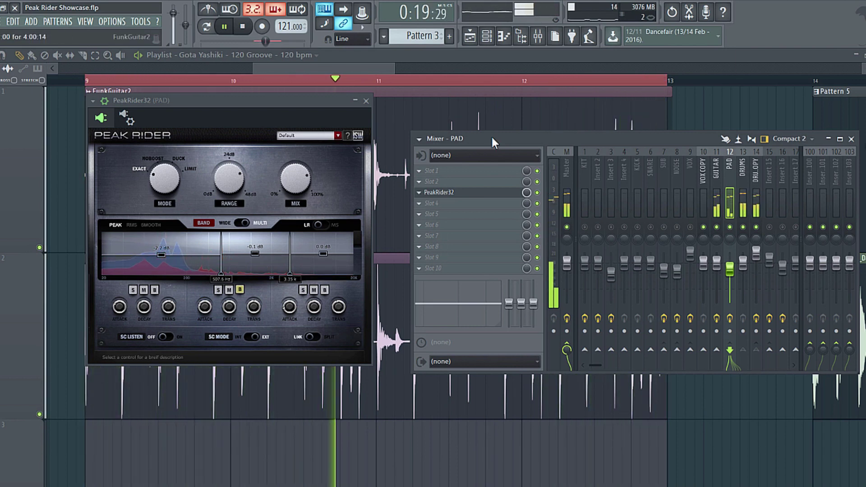
key(space)
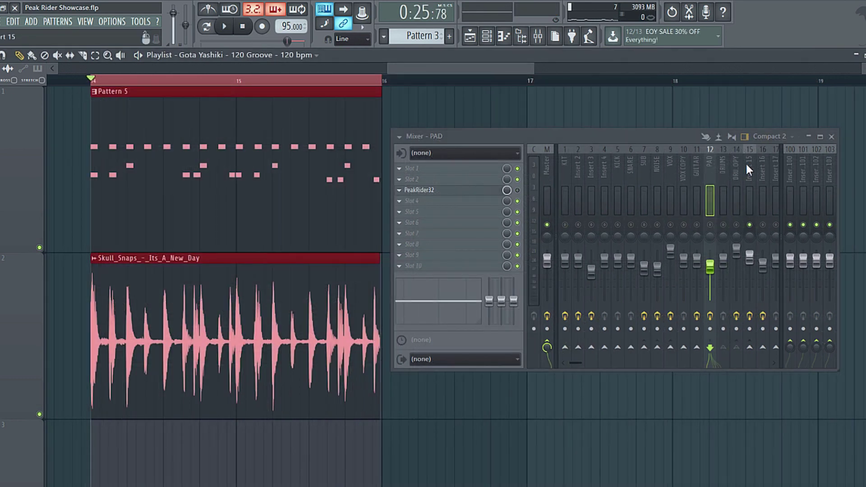
Select Insert 15 and play the Skull Snaps drum section briefly
click(746, 162)
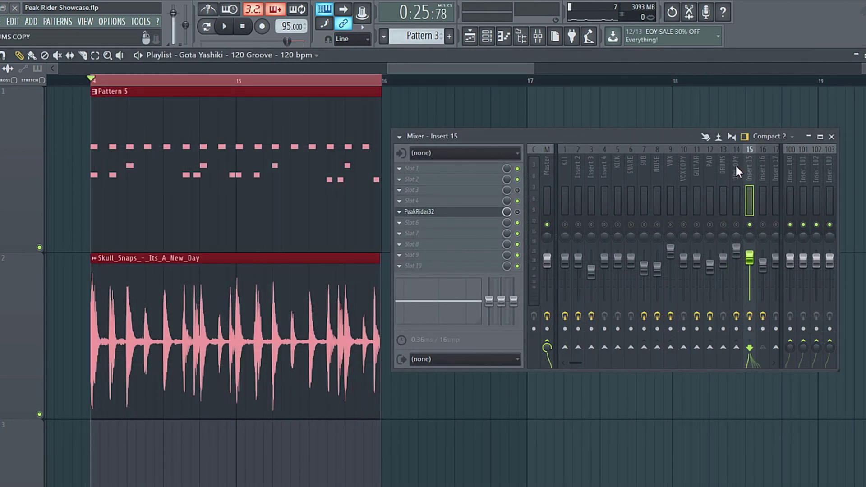
scroll(700, 164, down, 3)
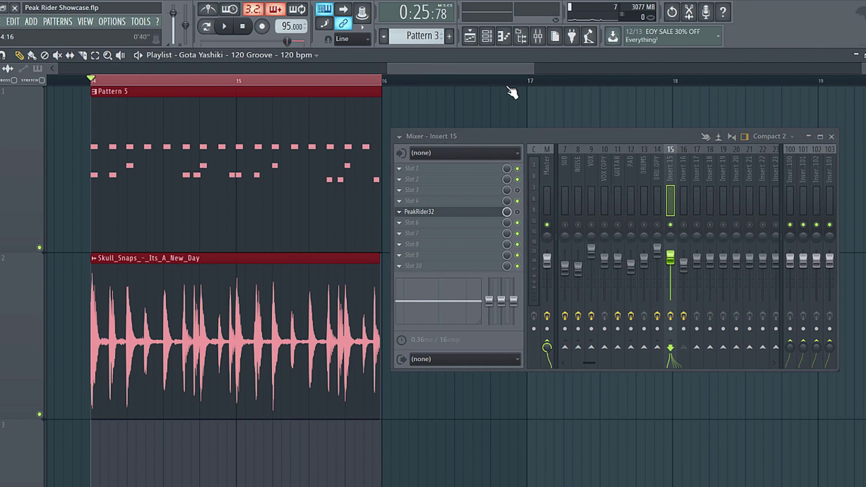
key(space)
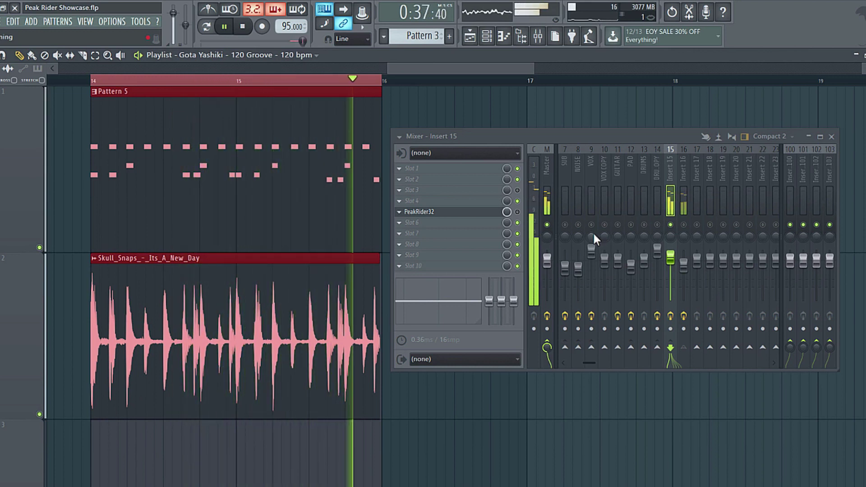
key(space)
Temporarily route Insert 16 to Master to compare playback, then remove the route
click(681, 198)
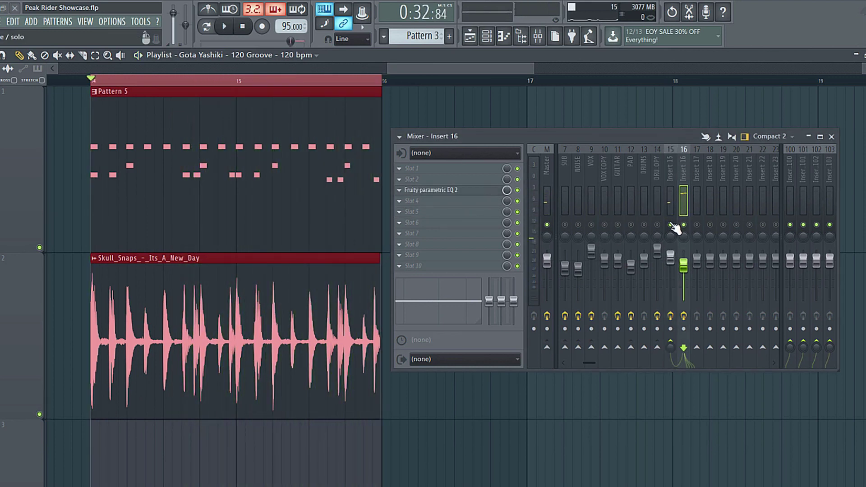
click(547, 347)
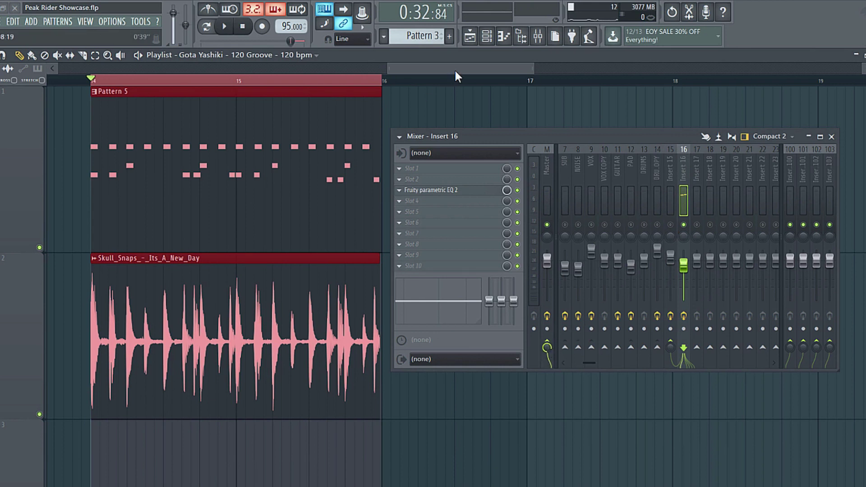
key(space)
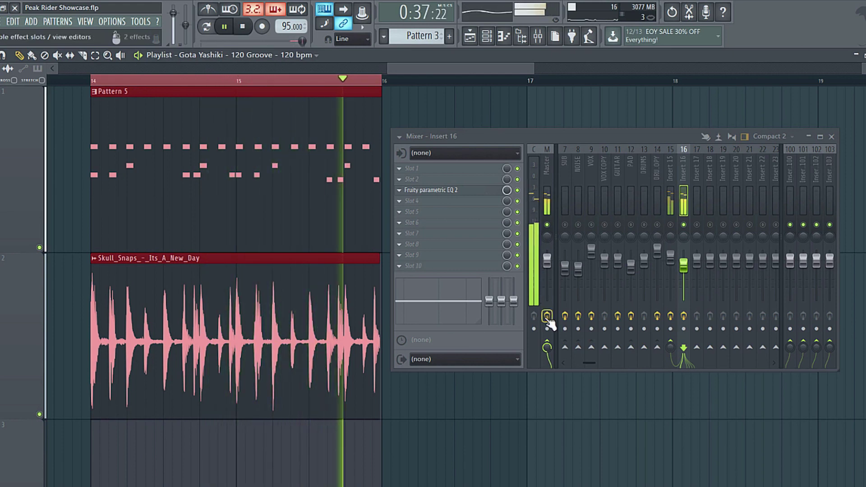
key(space)
click(548, 348)
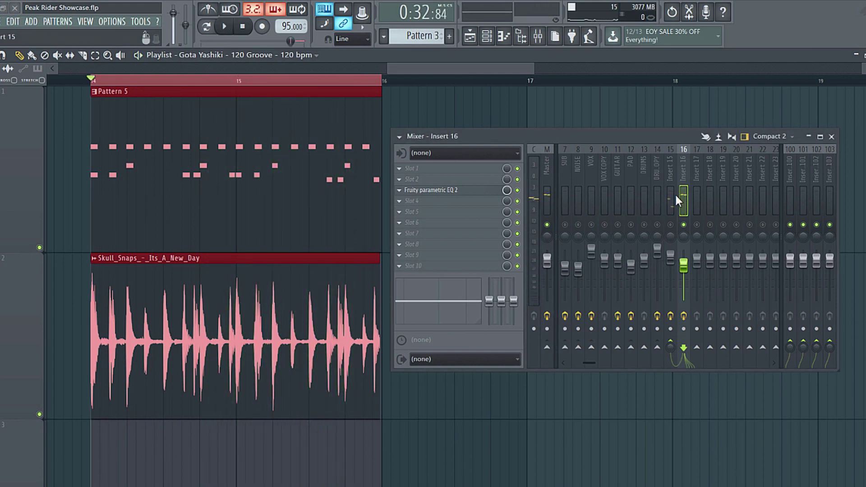
Open PeakRider32 from Insert 15's fifth slot
click(671, 171)
click(433, 211)
drag(413, 118, 420, 118)
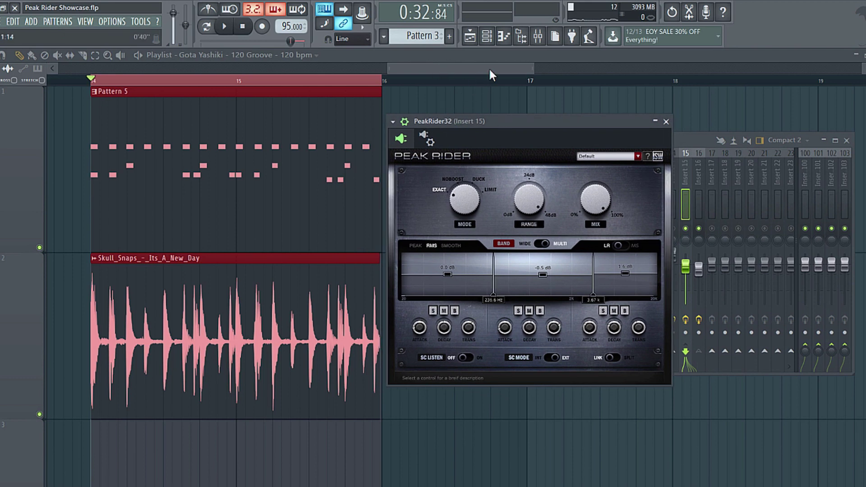
Play the loop through Peak Rider, bring the mixer forward, and select Insert 16
key(space)
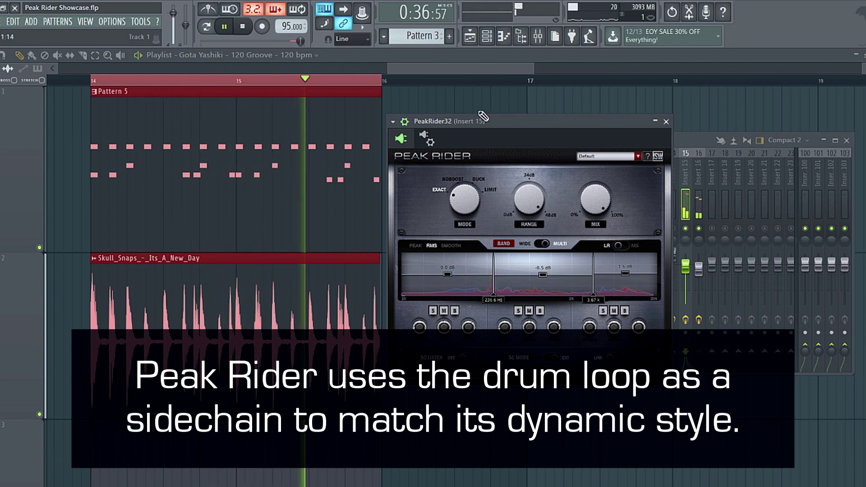
click(689, 137)
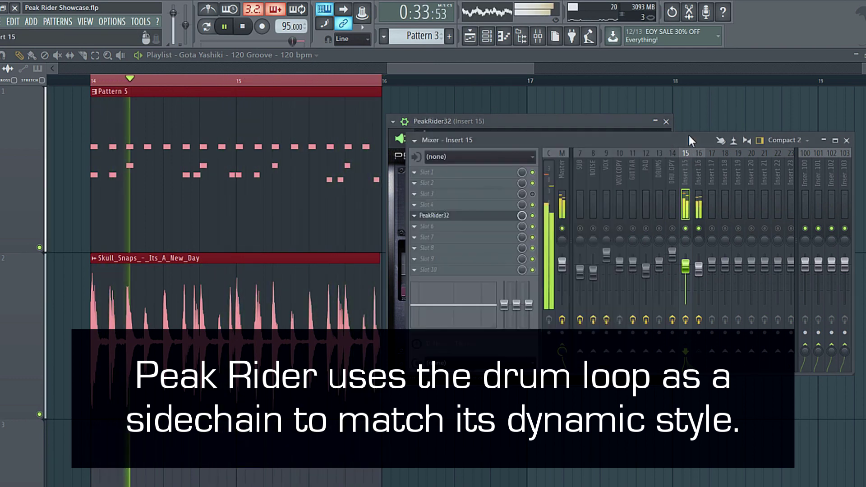
key(space)
click(698, 168)
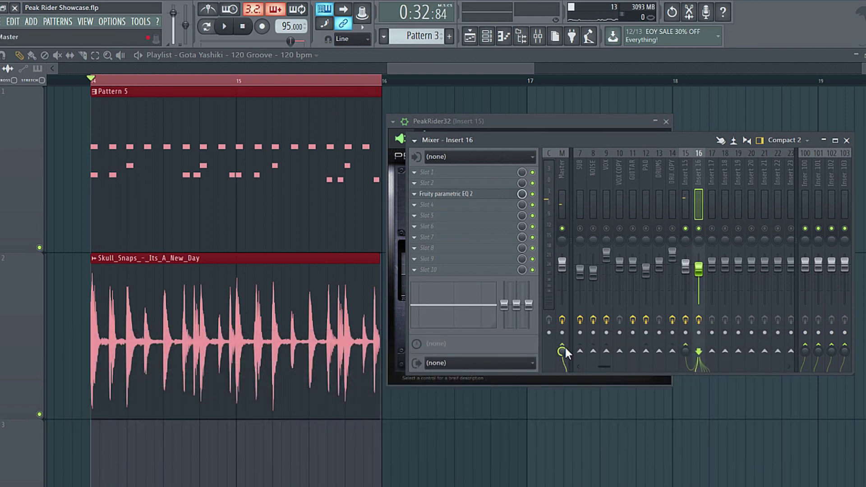
key(space)
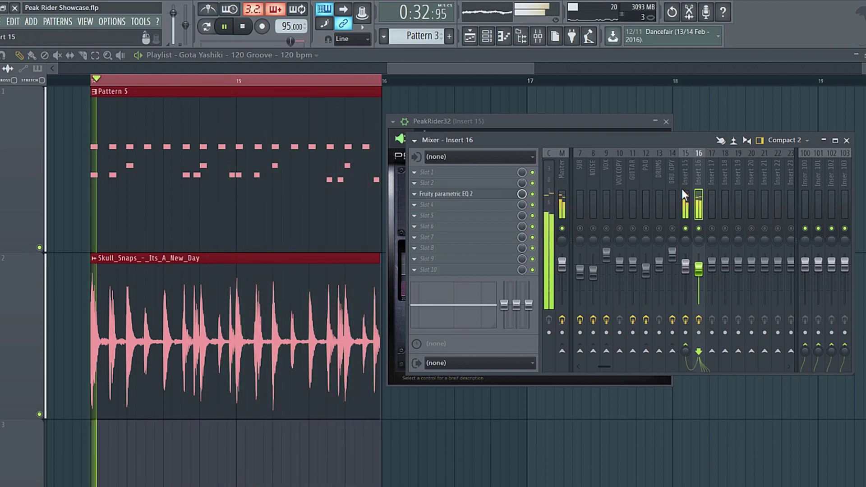
On Insert 15, switch PeakRider32 off and back on to compare during playback
click(684, 198)
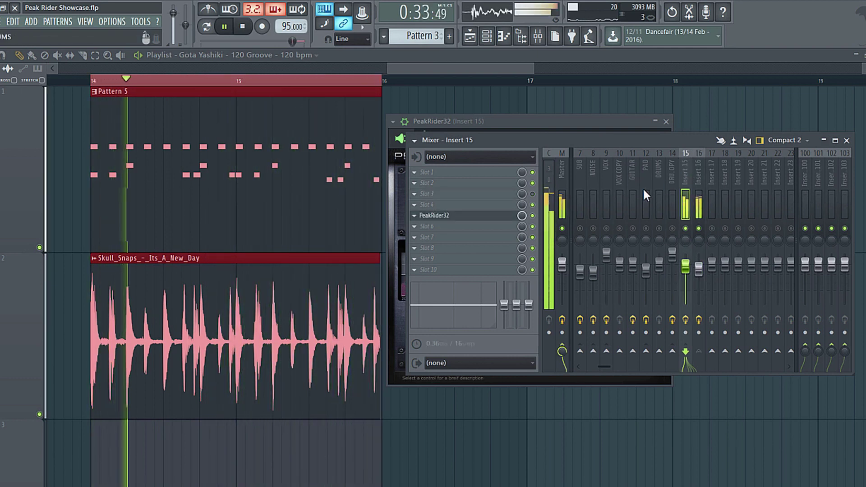
click(533, 215)
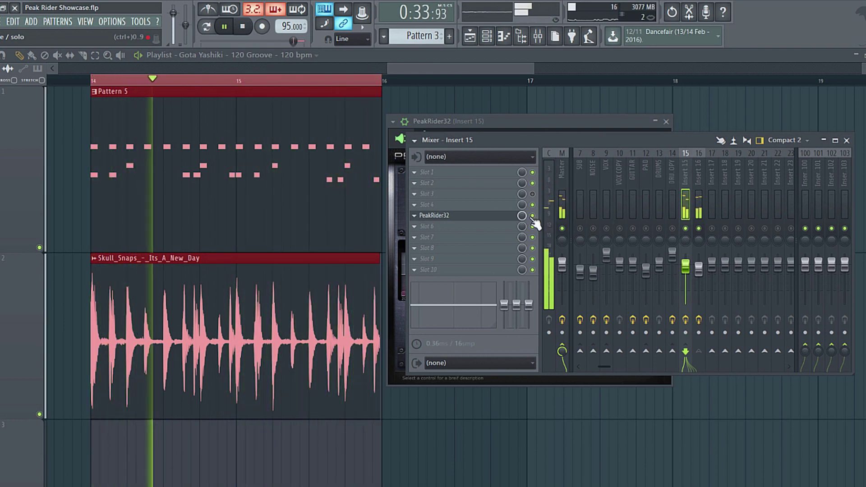
click(533, 216)
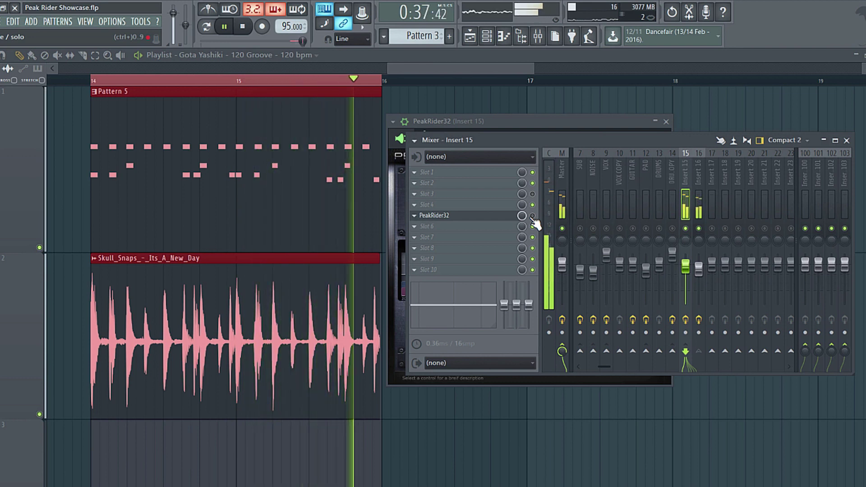
key(space)
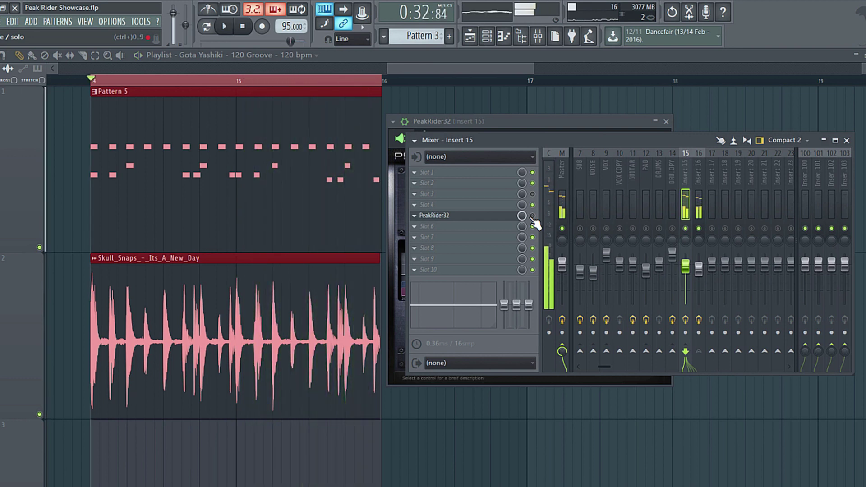